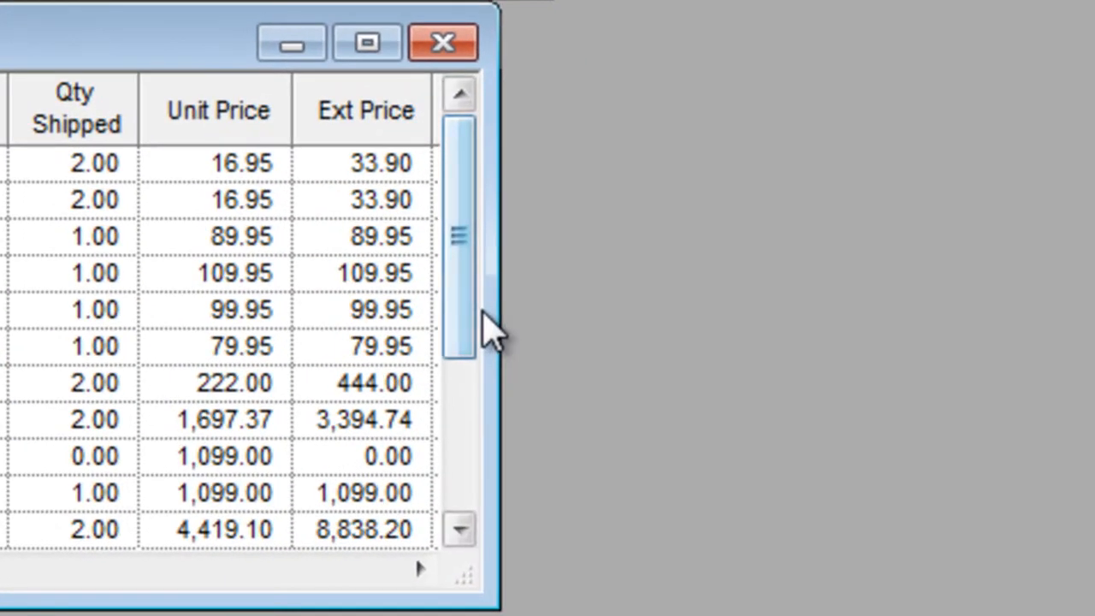
- Widen the invoice detail window to reveal the Image and Image Exists? columns
drag(522, 368, 597, 386)
drag(586, 333, 807, 350)
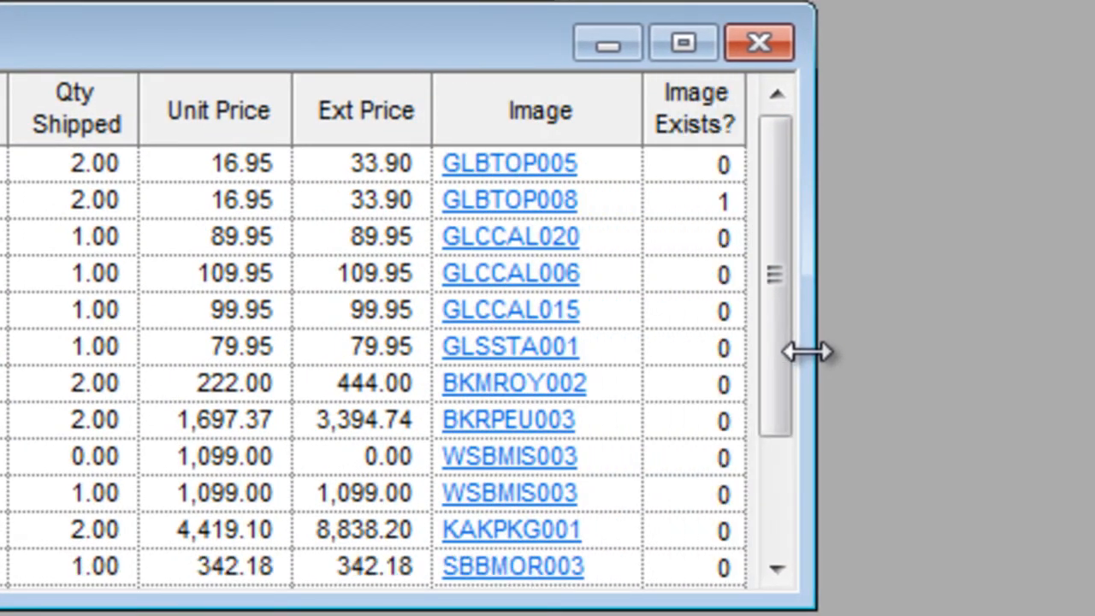
click(562, 174)
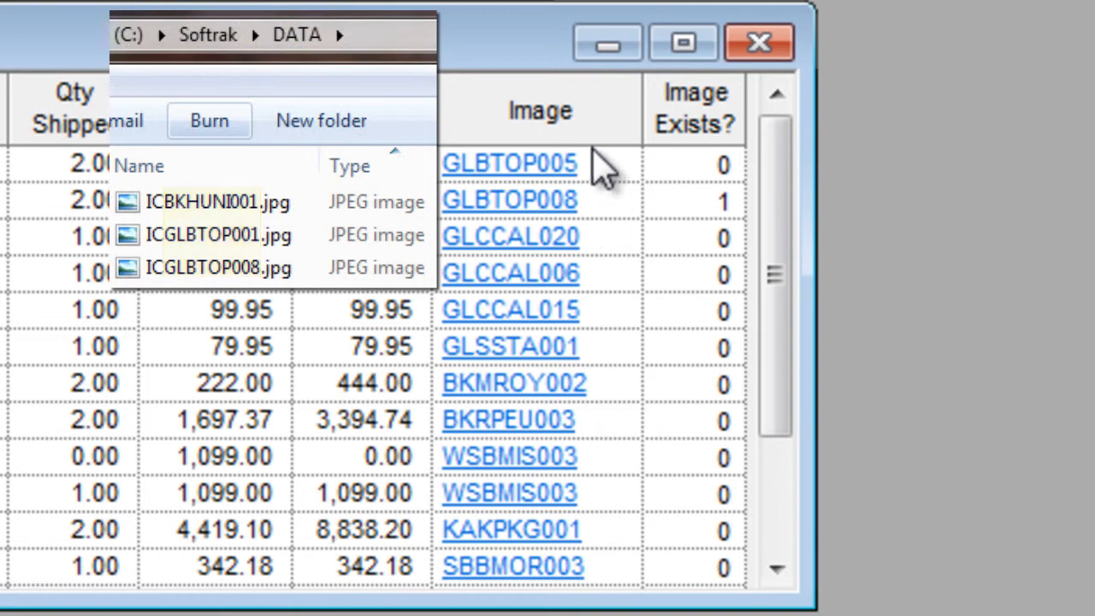
- Read the definitions of the Image and Image Exists? columns, and view the linked picture for item GLBTOP008
mouse_move(587, 134)
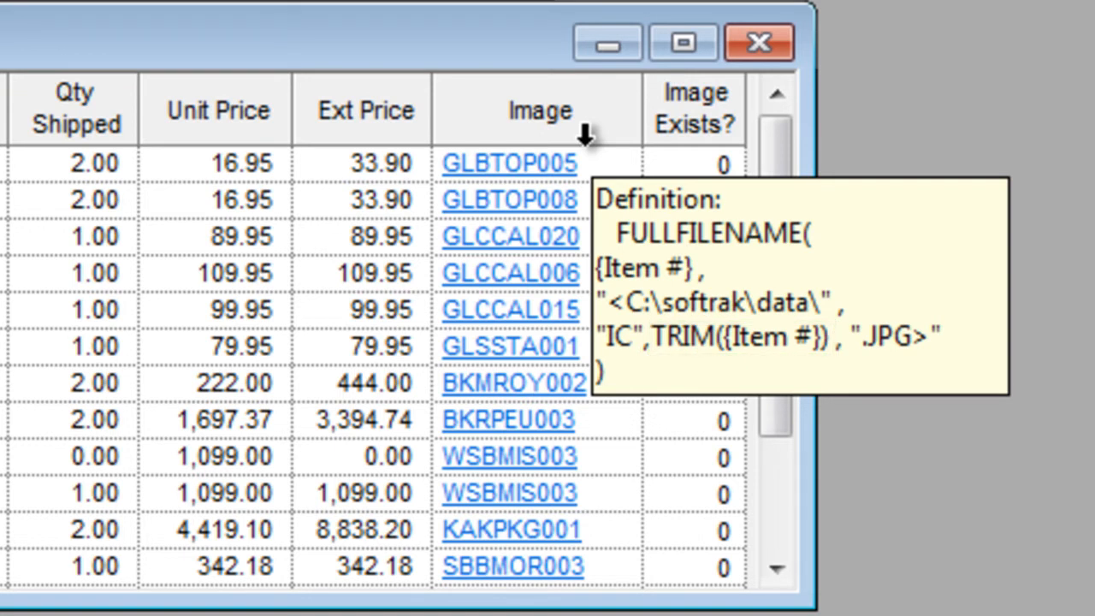
mouse_move(653, 123)
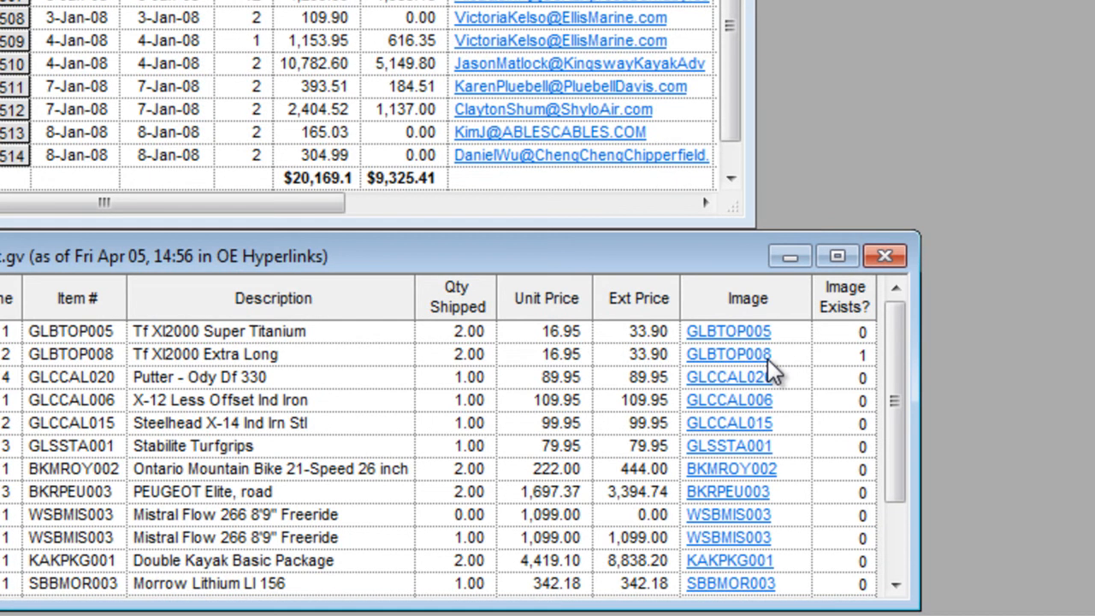
click(767, 359)
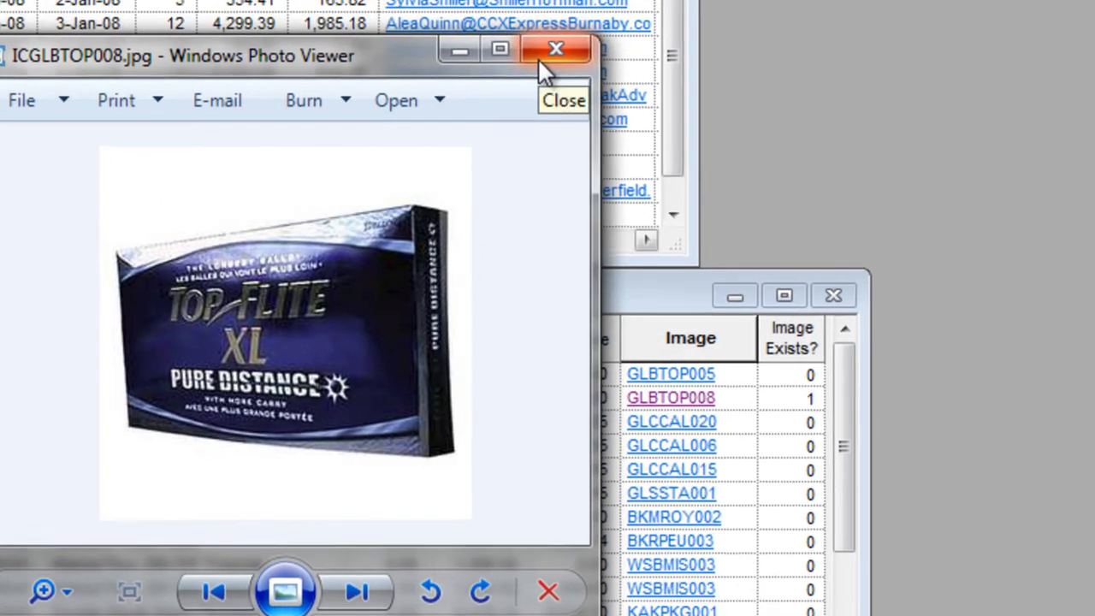
click(603, 27)
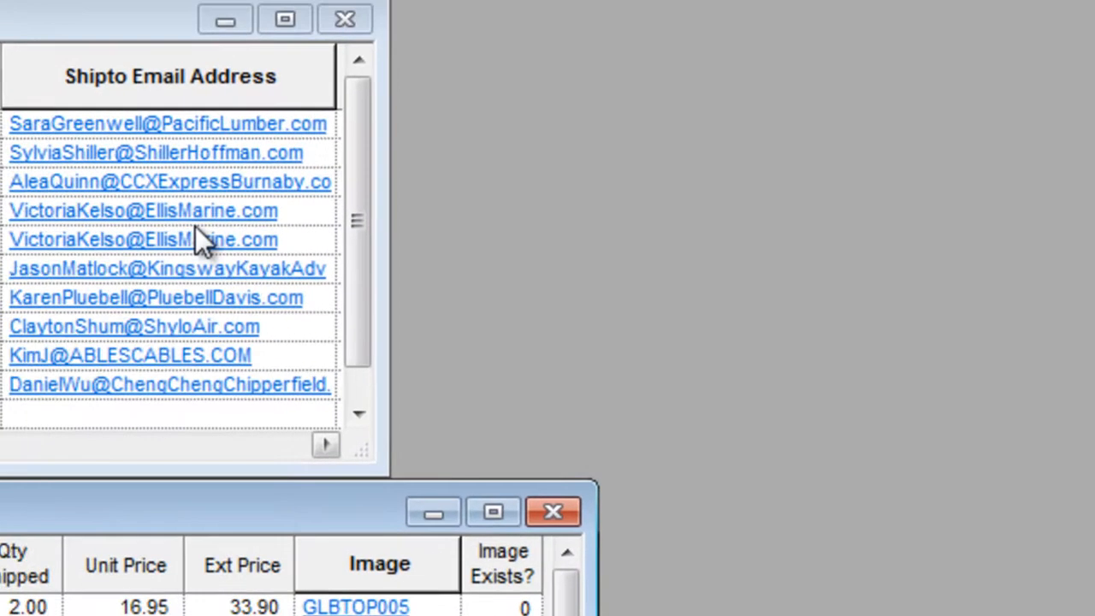
- Widen the invoice window to reveal the PDF lookup through SpaceCount columns and open the linked PDF for invoice 4511
click(143, 44)
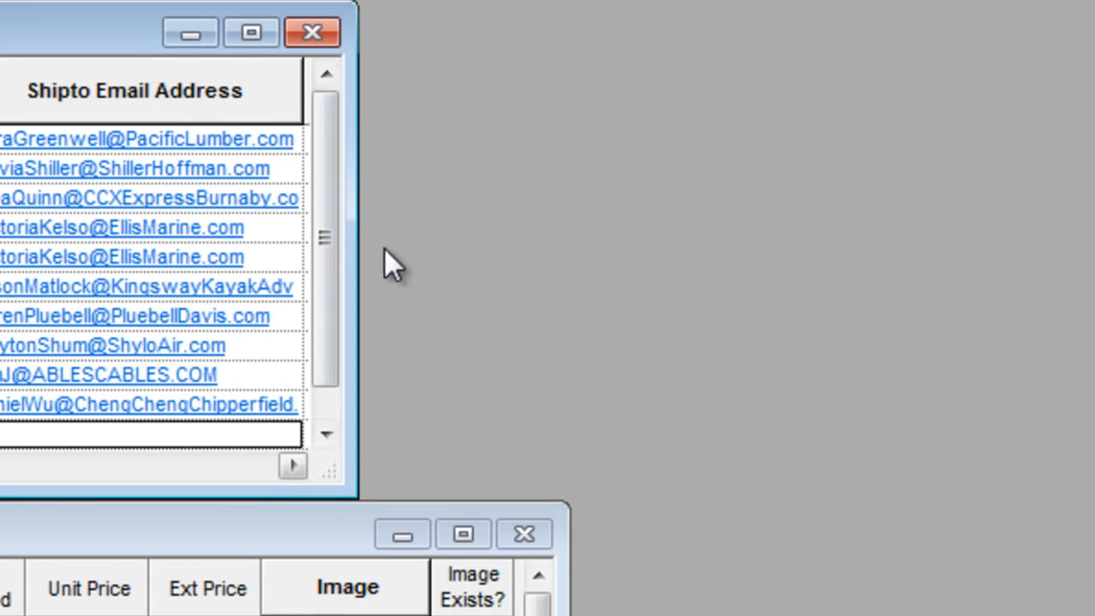
drag(352, 251, 797, 293)
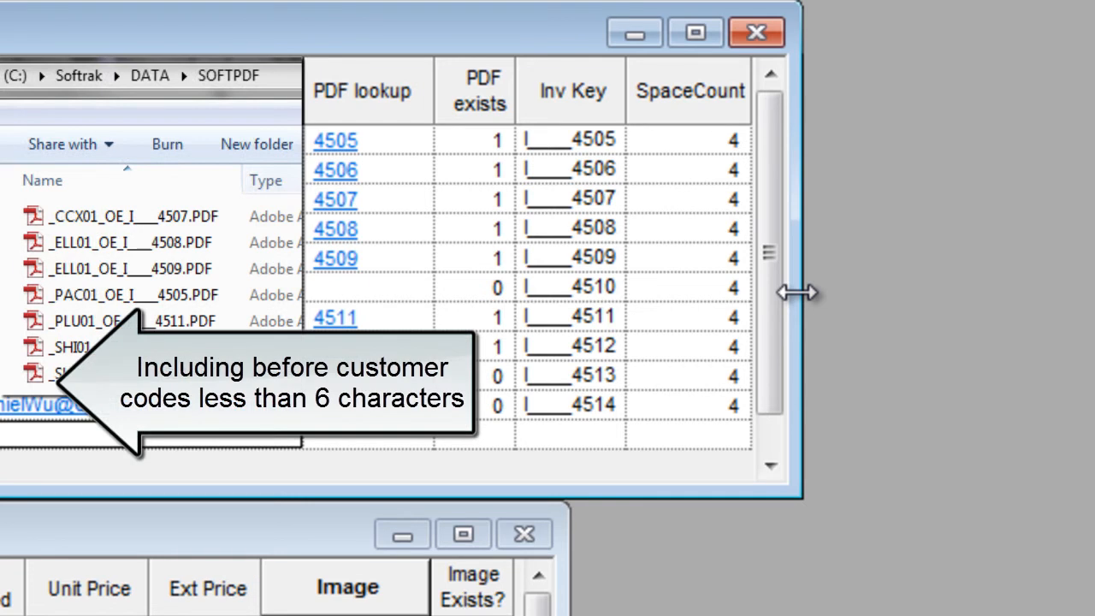
mouse_move(415, 112)
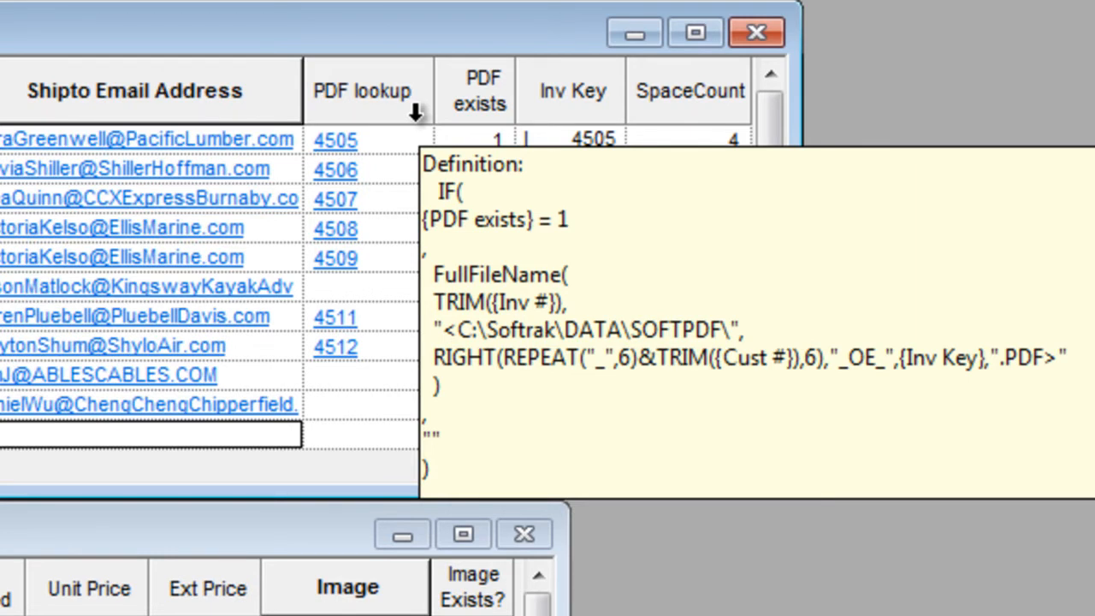
mouse_move(622, 117)
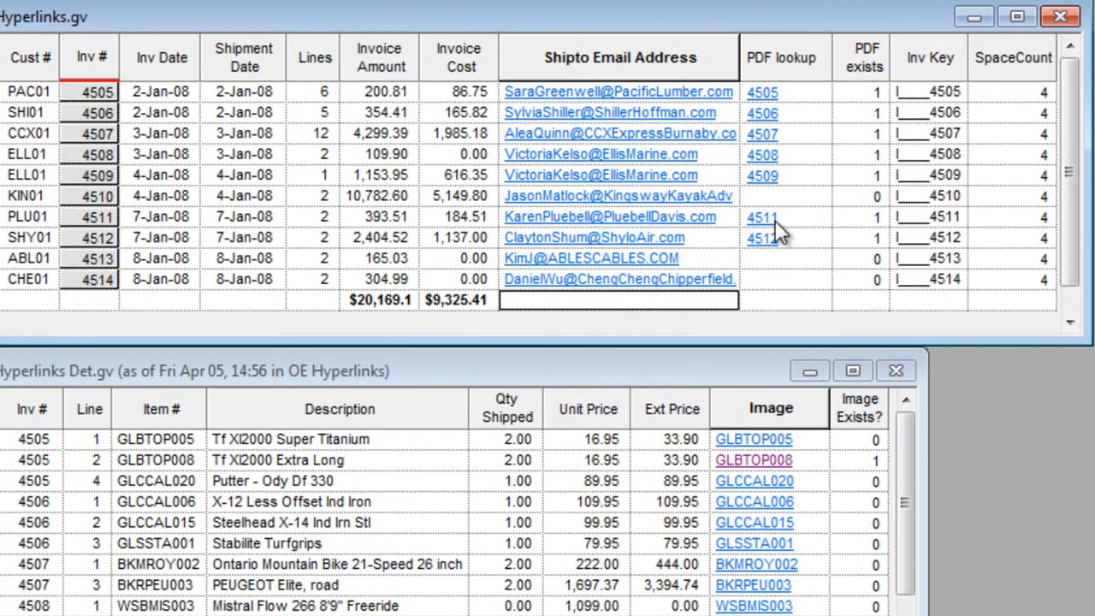
click(772, 219)
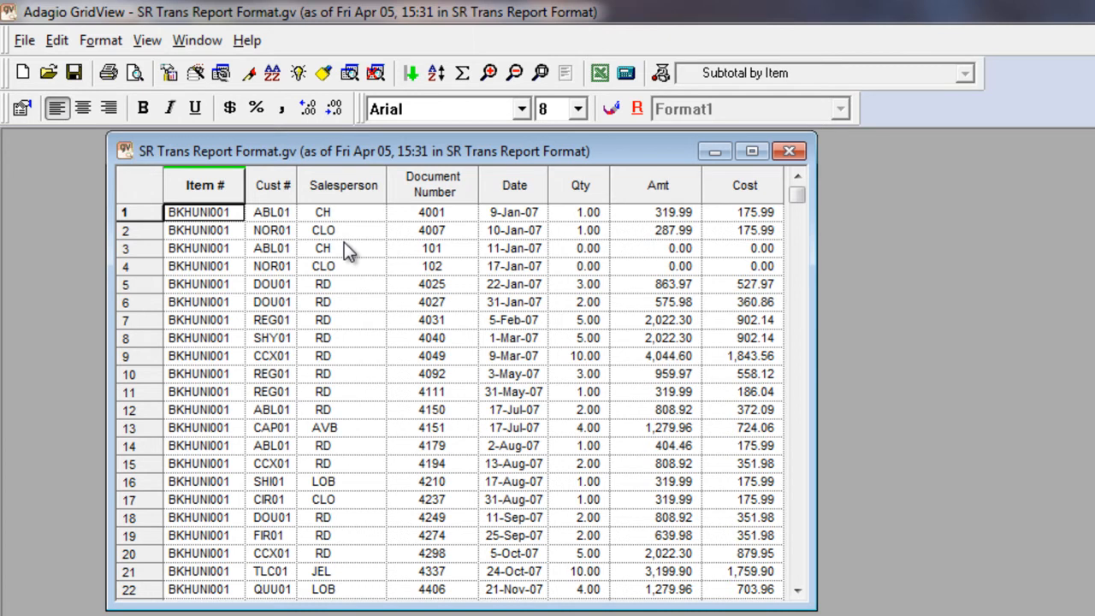
- Subtotal the report by Item #, expanding and collapsing the detail rows of the BKHUNI001 group
right_click(235, 198)
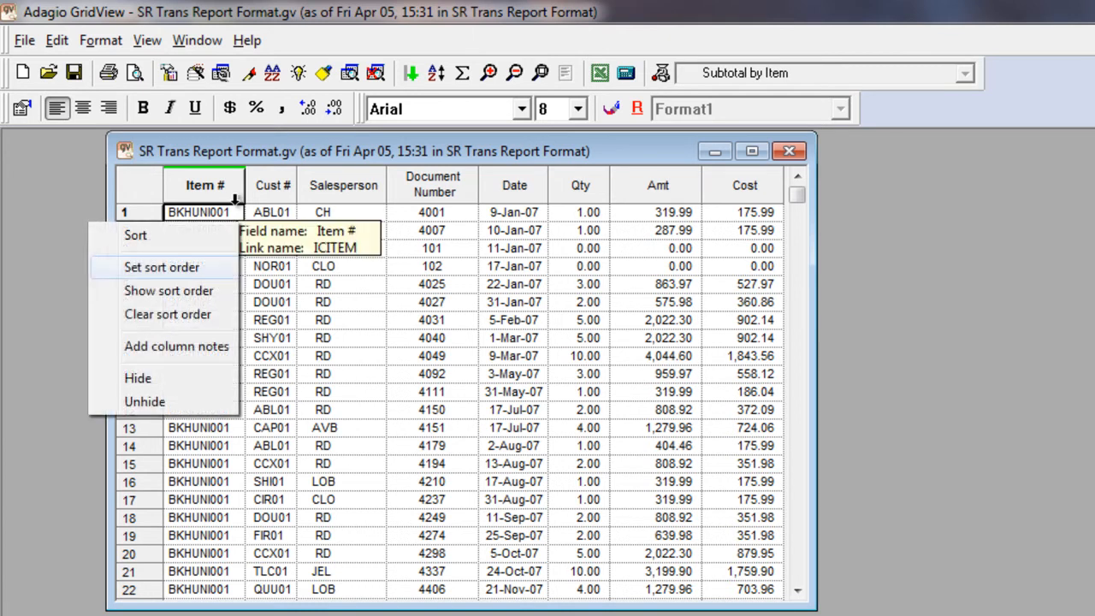
click(461, 75)
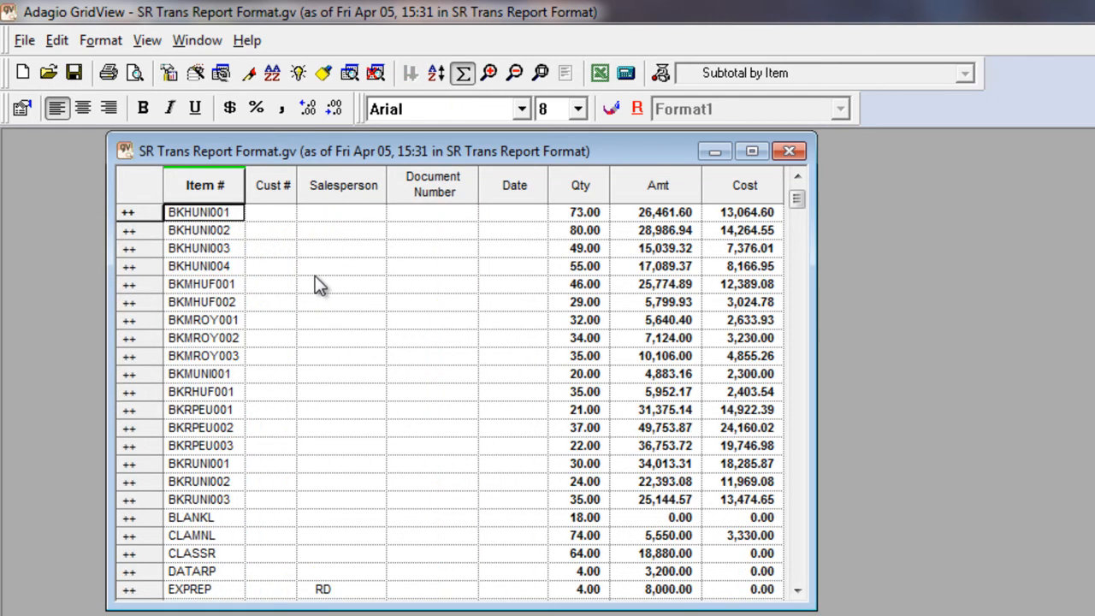
click(128, 212)
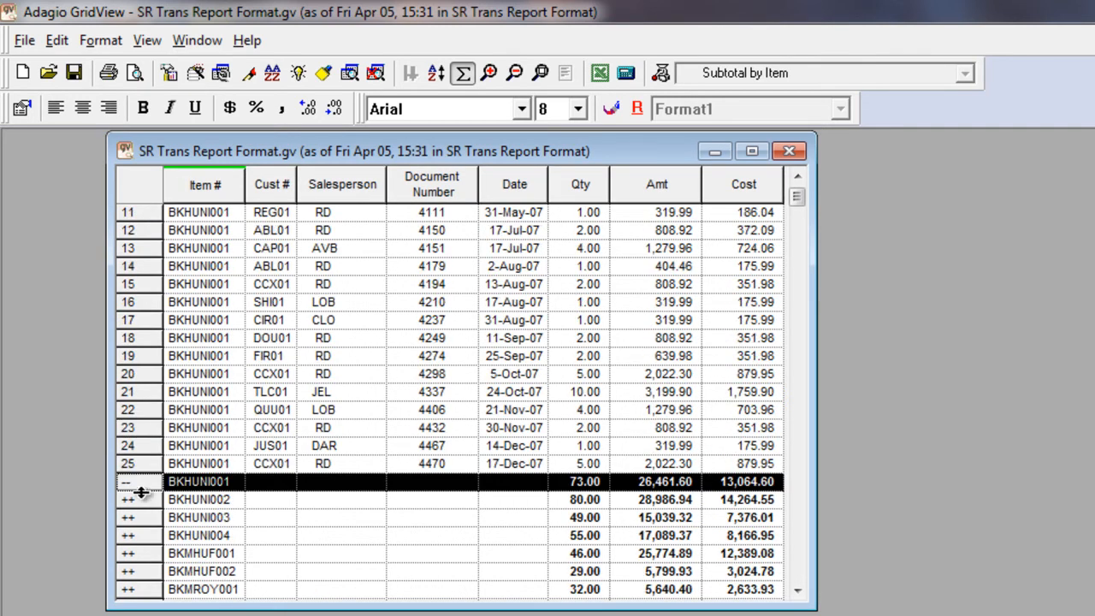
click(144, 484)
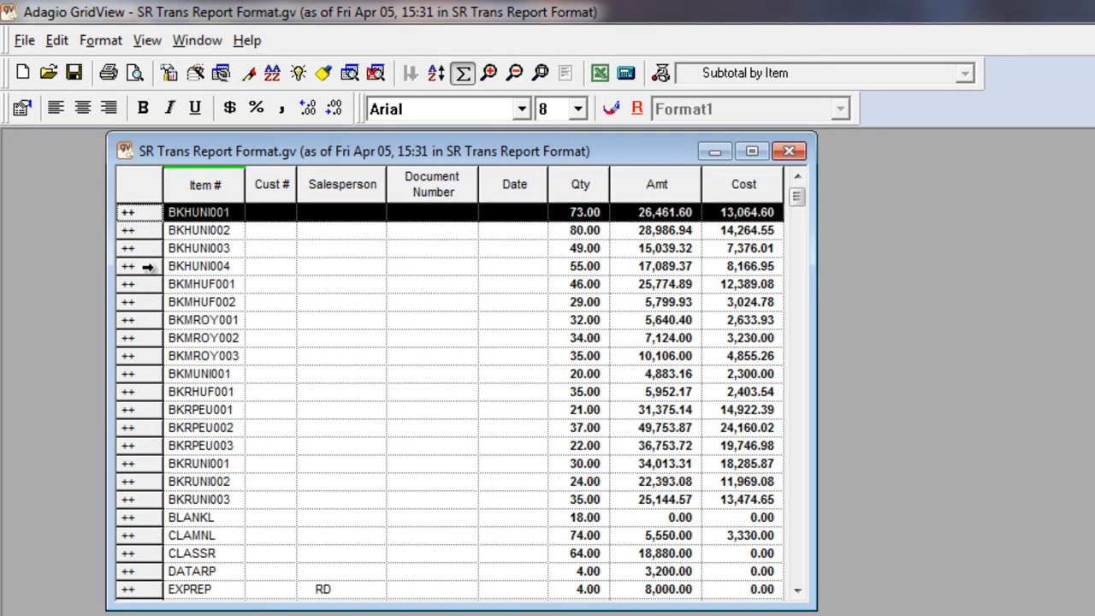
- Expand all detail rows for the BKHUNI001 through BKHUNI004 subtotals and turn the grid subtotals off
shift+click(148, 266)
right_click(147, 266)
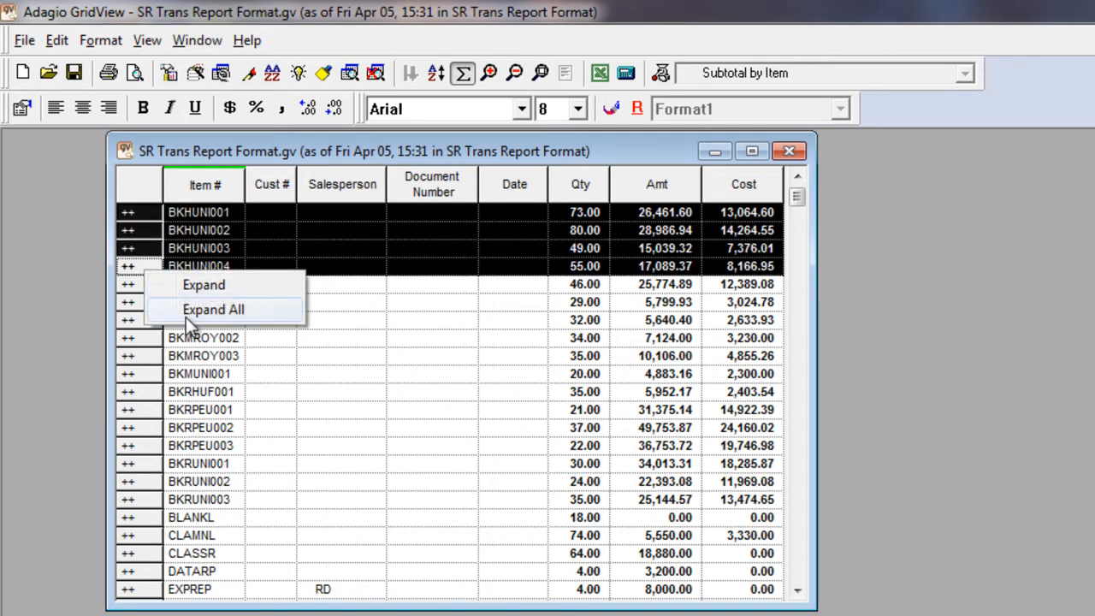
click(190, 311)
scroll(285, 402, up, 4)
scroll(274, 355, down, 2)
scroll(282, 403, down, 1)
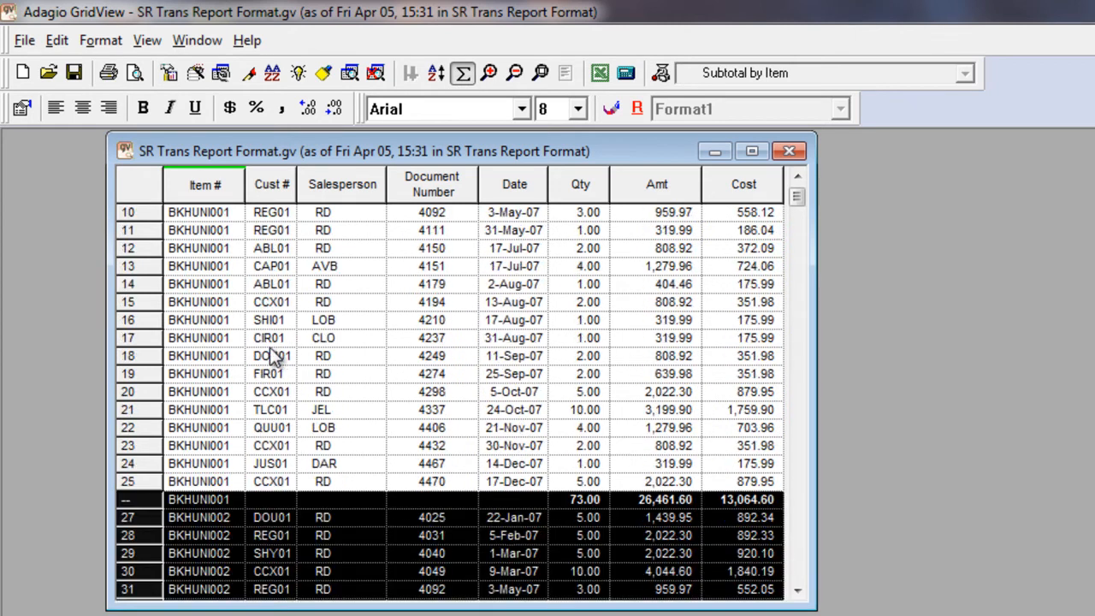
click(294, 498)
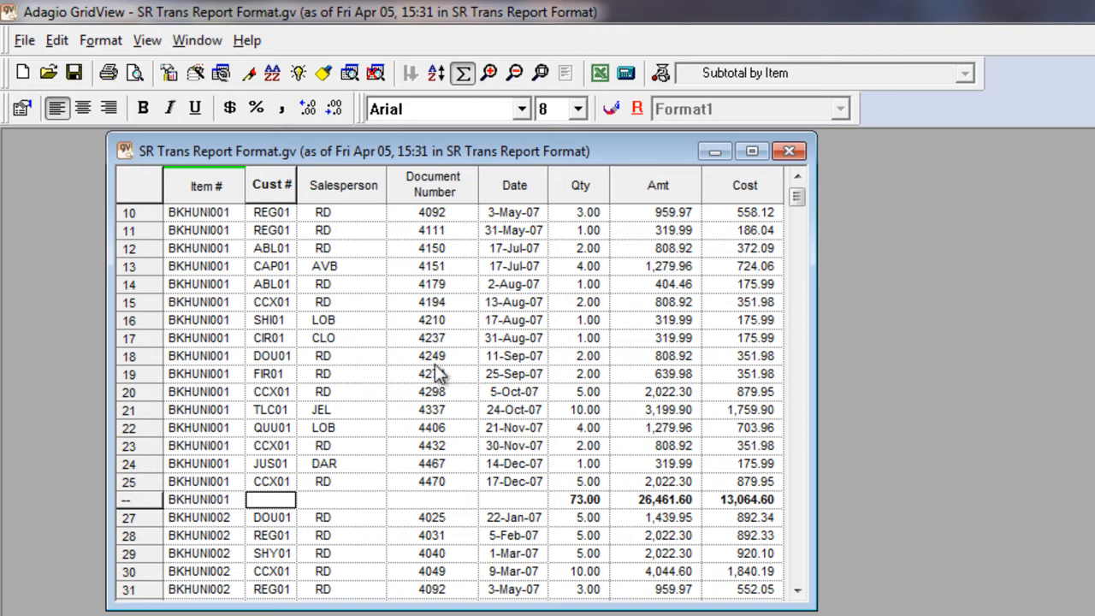
click(463, 74)
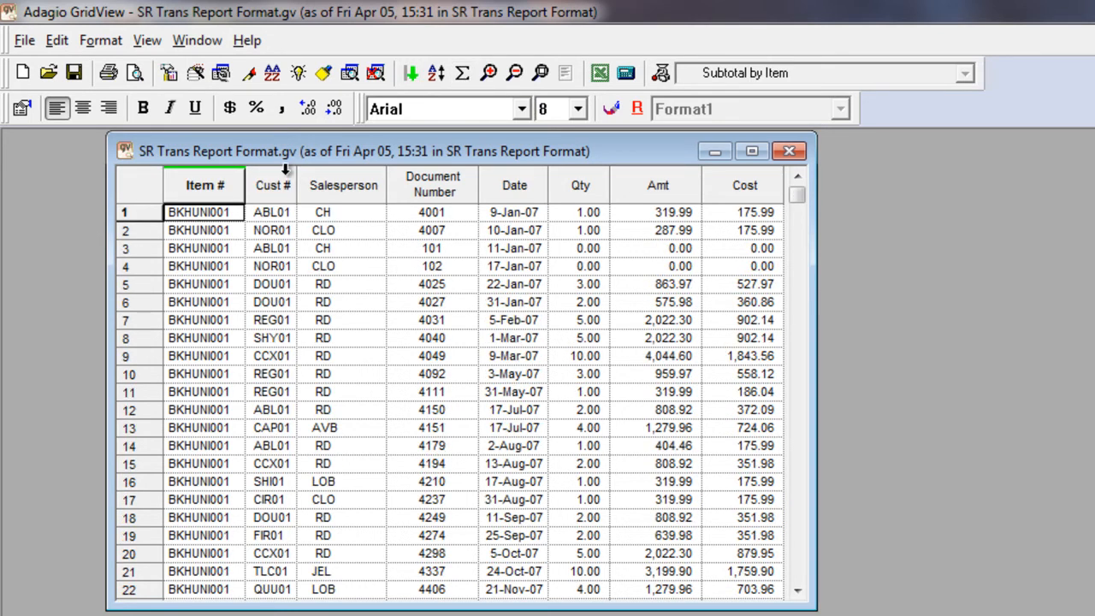
- Examine the fields of the Item sort sequence and close the sort sequence settings
click(60, 44)
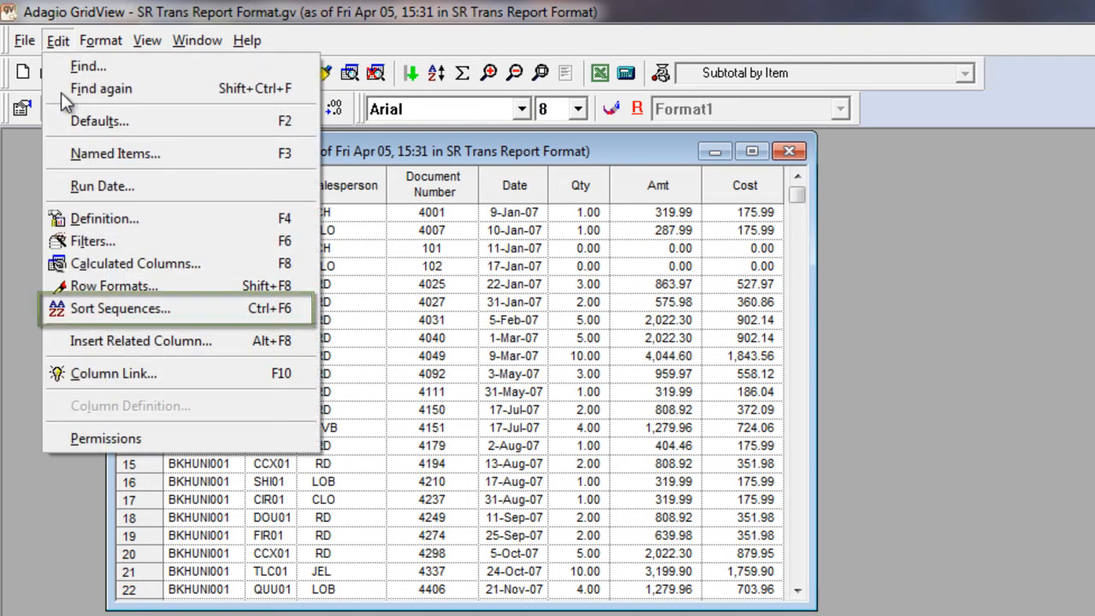
click(120, 308)
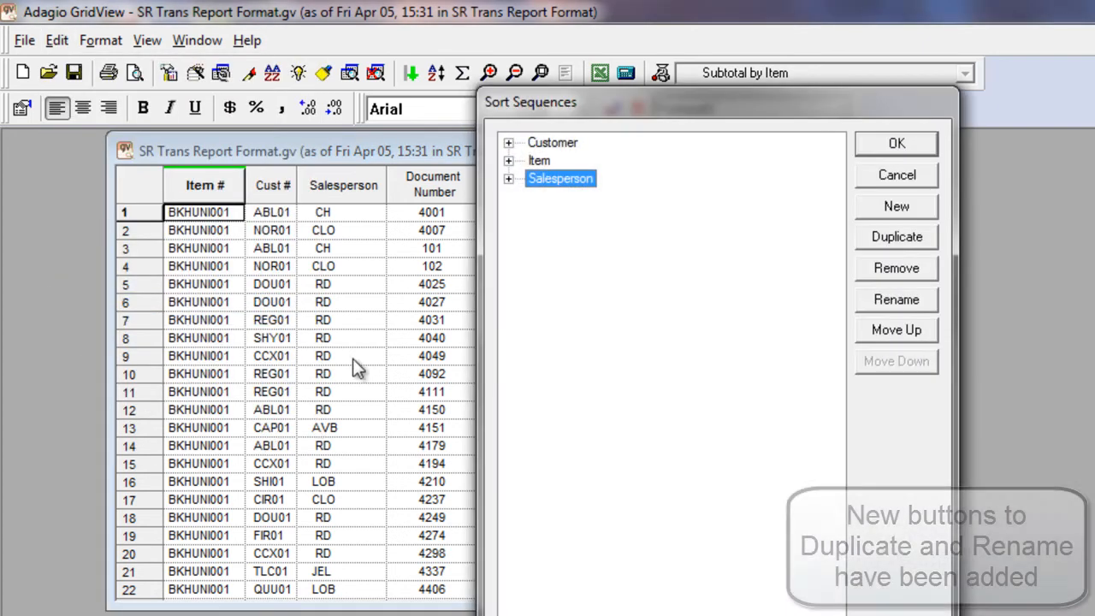
click(509, 162)
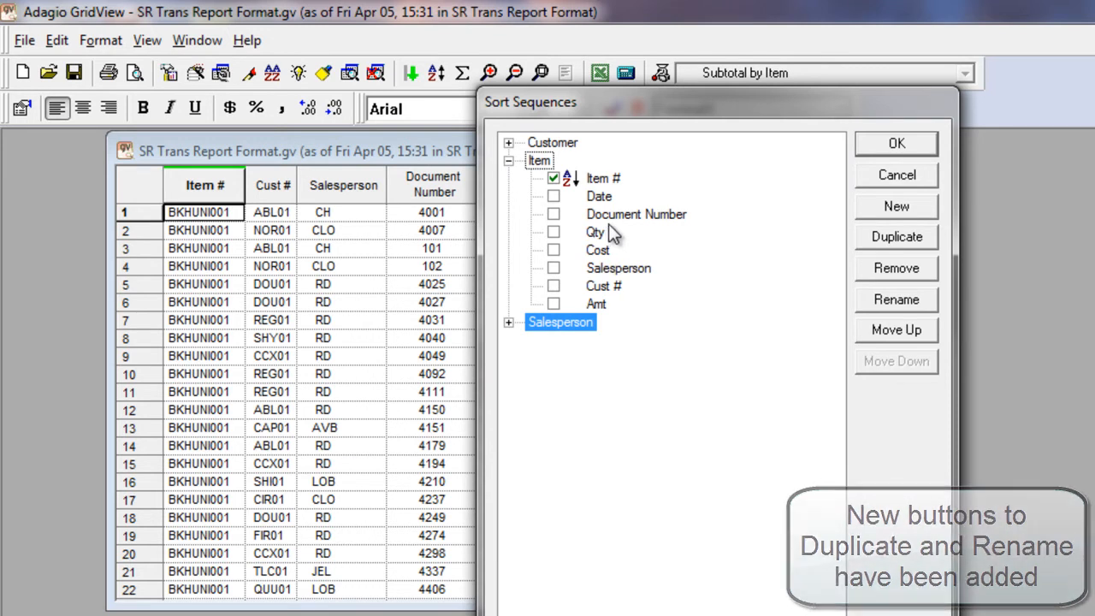
click(896, 143)
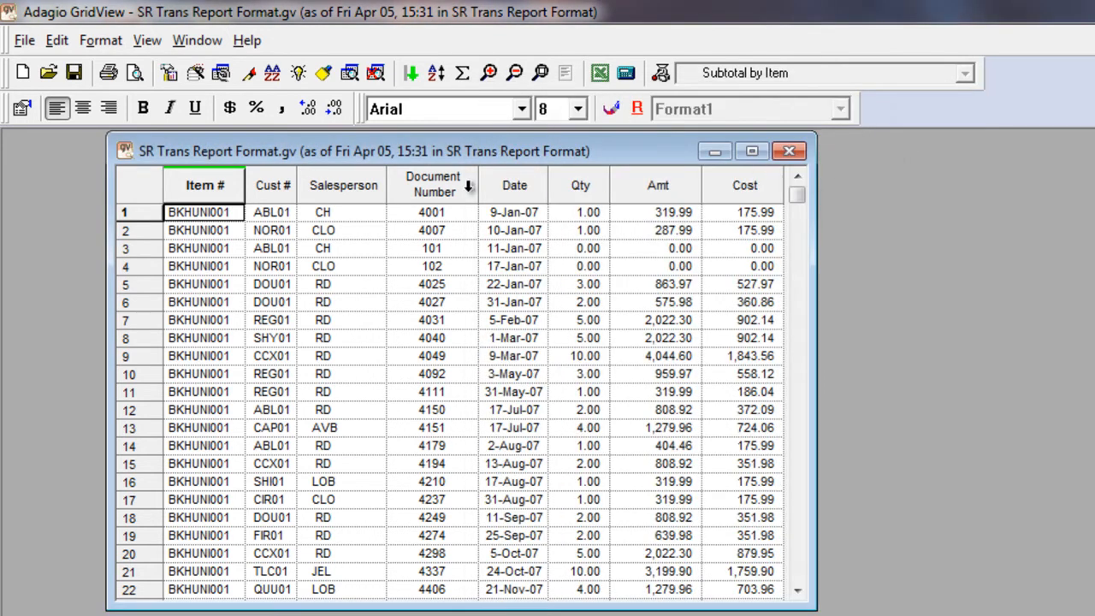
- Review the Subtotal by Item filter's sort sequence and Format Report settings, and close the filter definitions
click(61, 43)
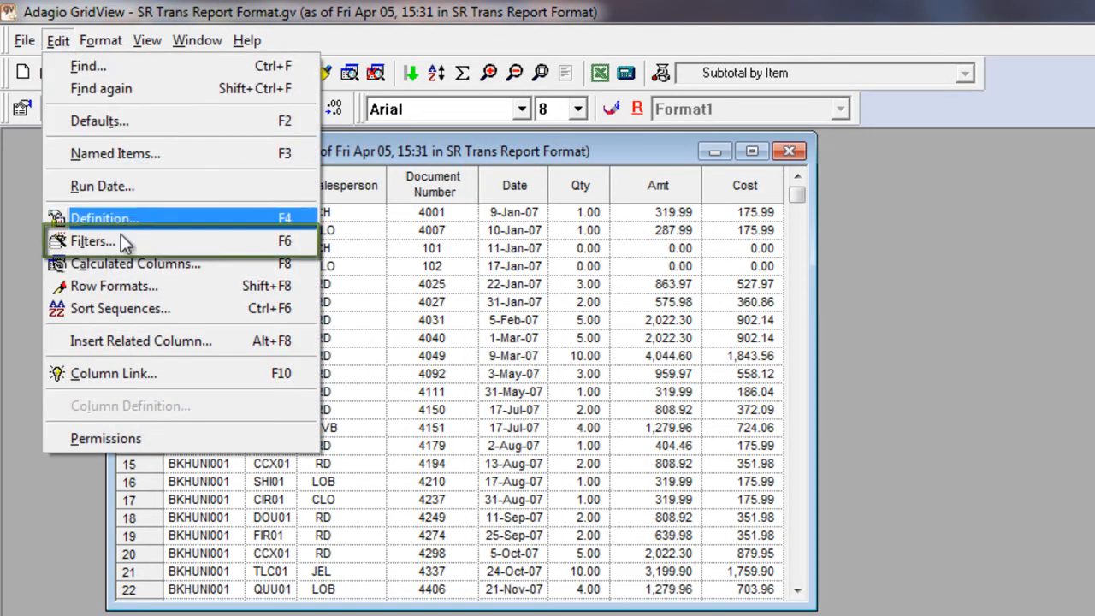
click(86, 240)
click(451, 304)
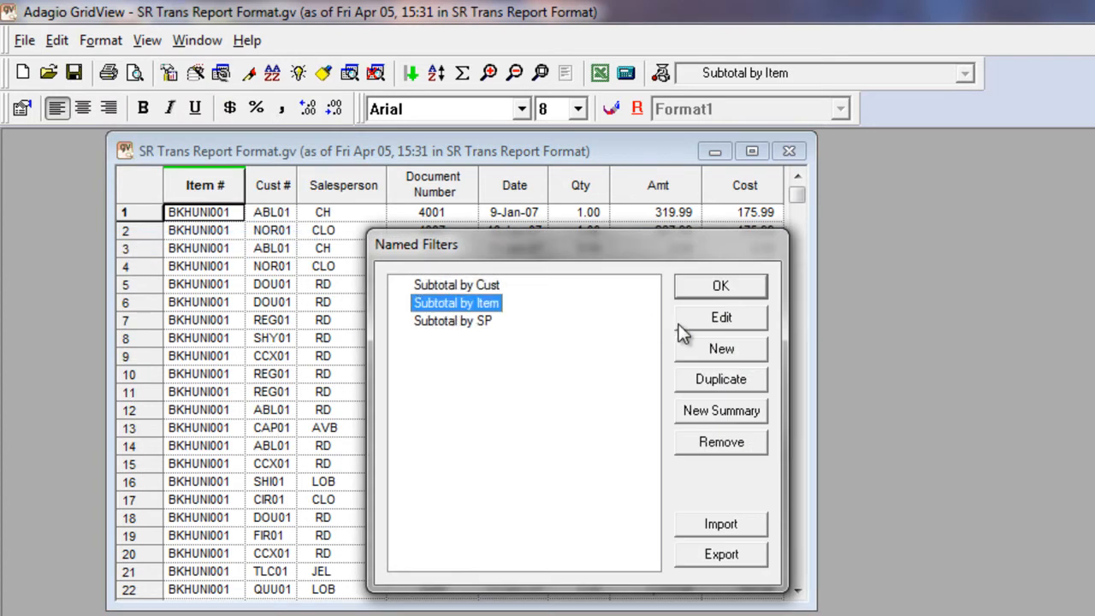
click(697, 320)
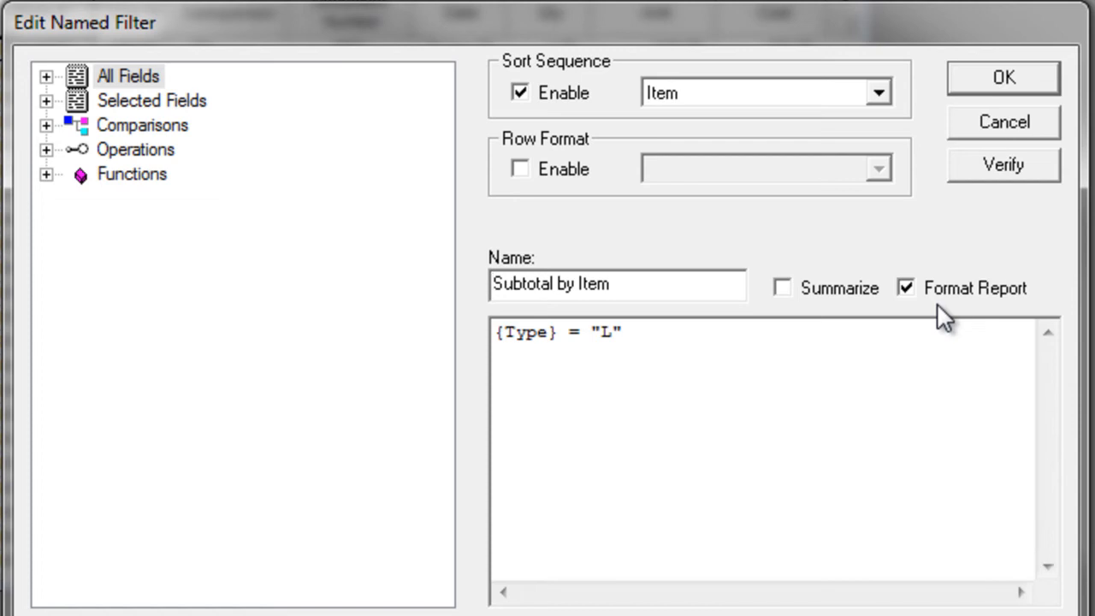
click(962, 86)
click(740, 149)
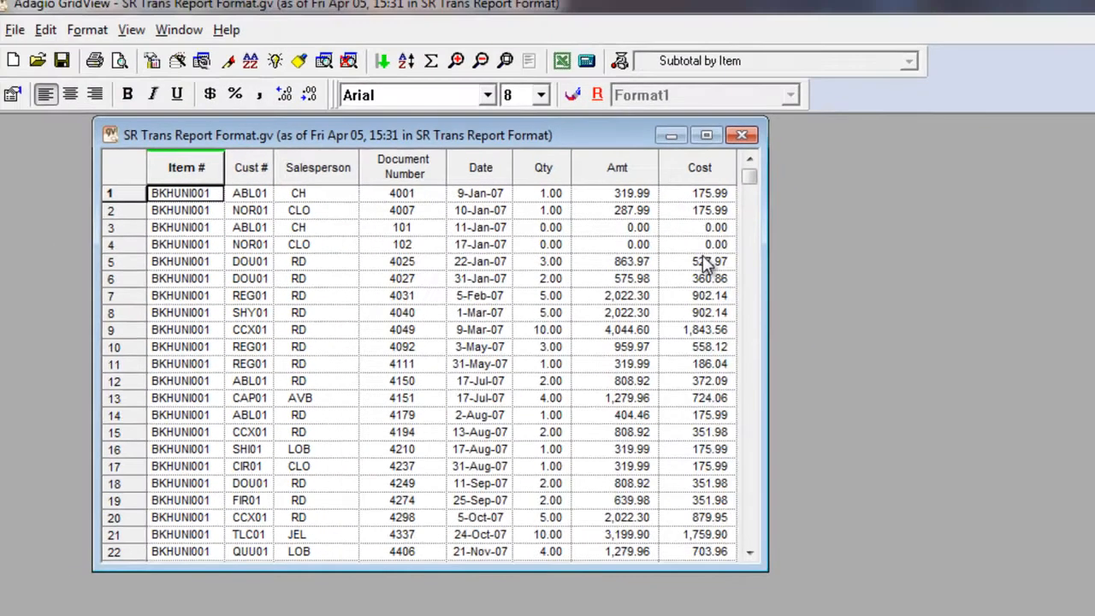
- Apply the Subtotal by Item filter to the transaction report
click(619, 72)
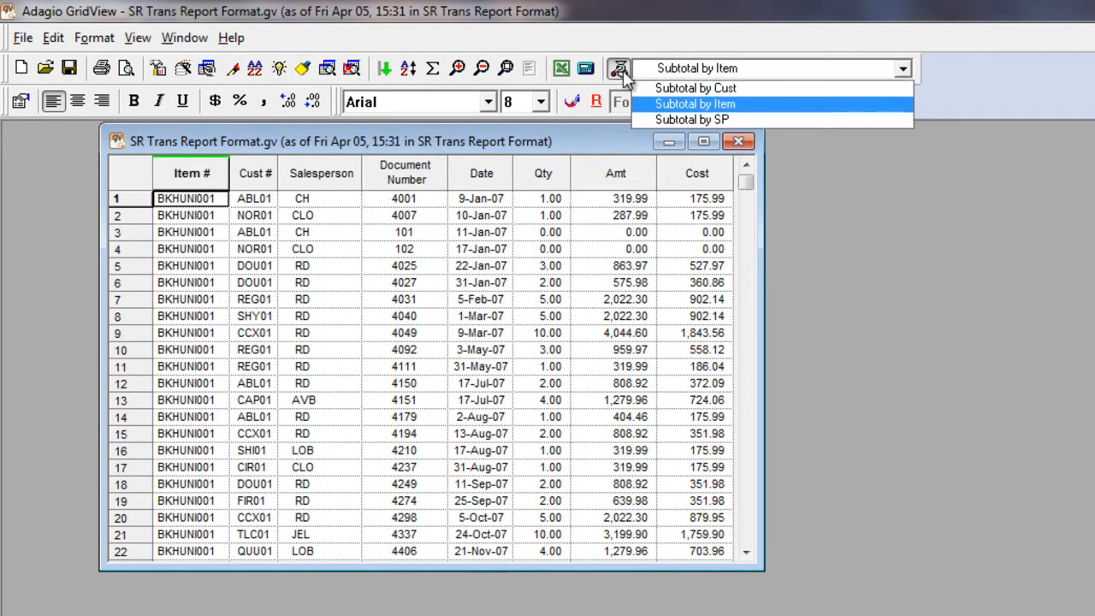
click(713, 106)
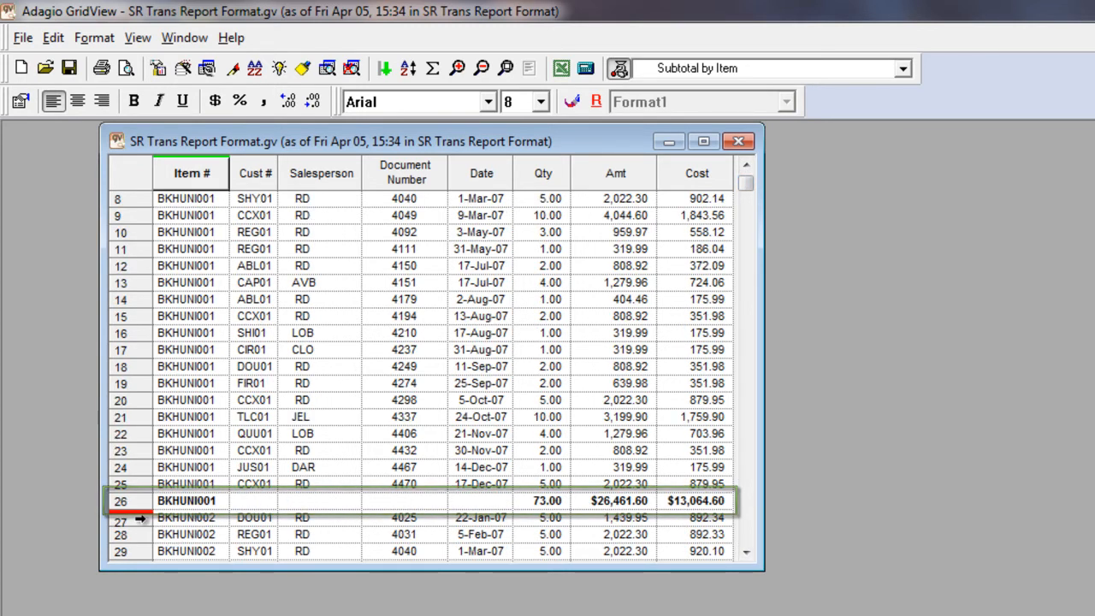
click(749, 510)
click(748, 511)
click(748, 511)
click(748, 511)
click(747, 511)
click(748, 511)
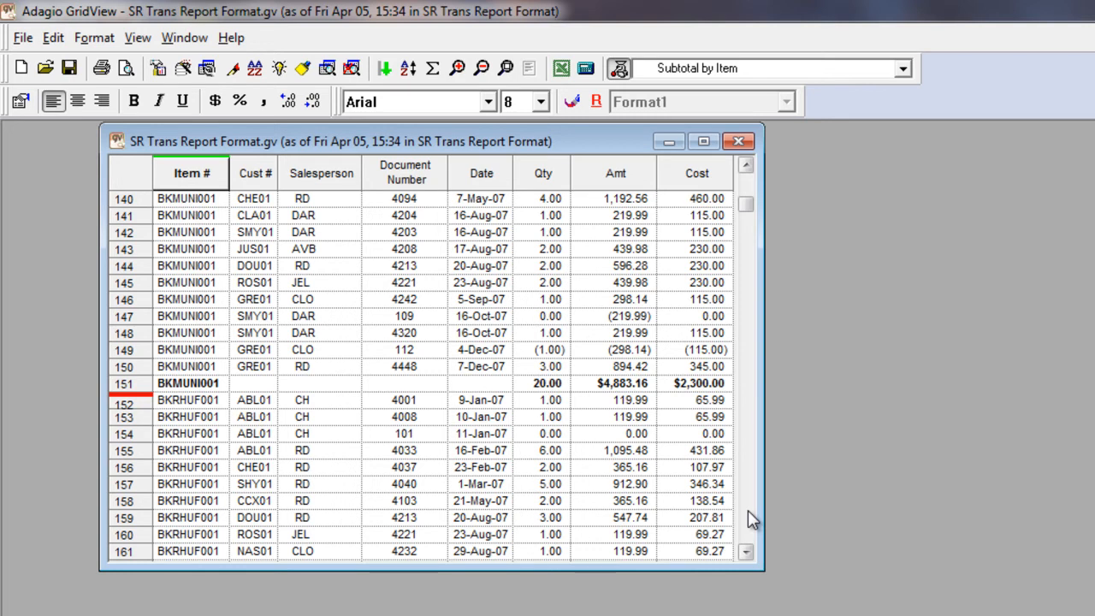
- Preview the printed report, check its pages from page 10 back to page 1, and close the preview
click(124, 70)
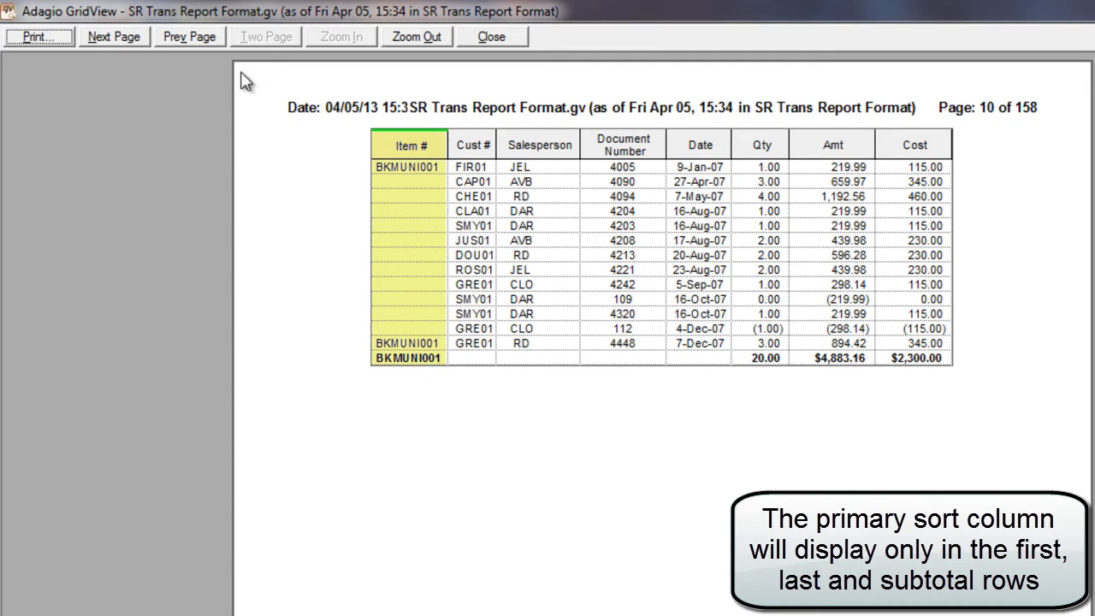
click(202, 38)
click(201, 39)
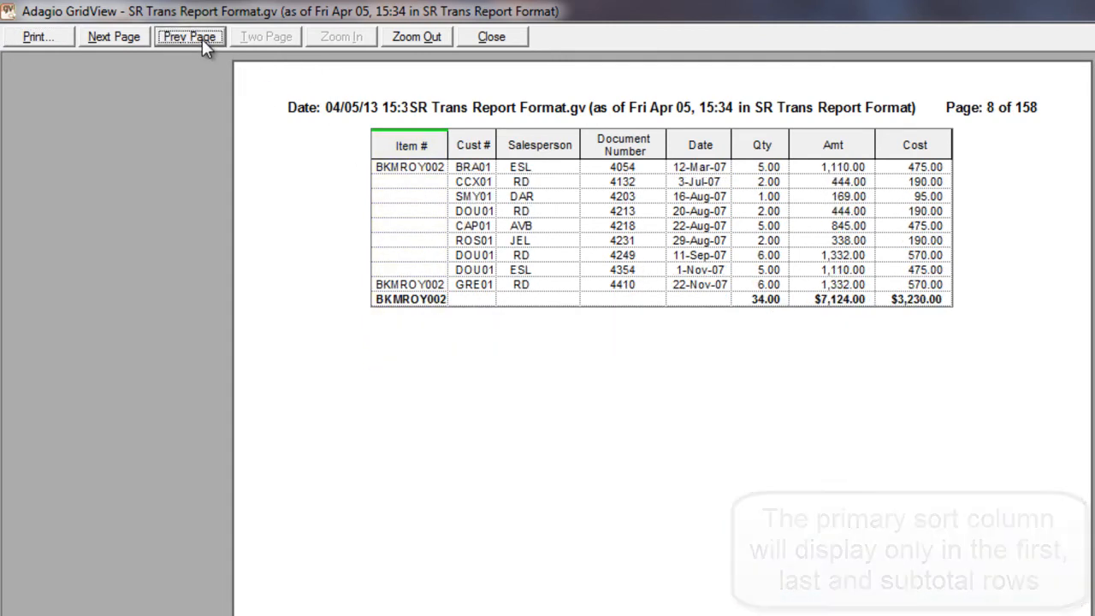
click(202, 39)
click(202, 39)
click(201, 38)
click(202, 39)
click(202, 39)
click(202, 39)
click(202, 38)
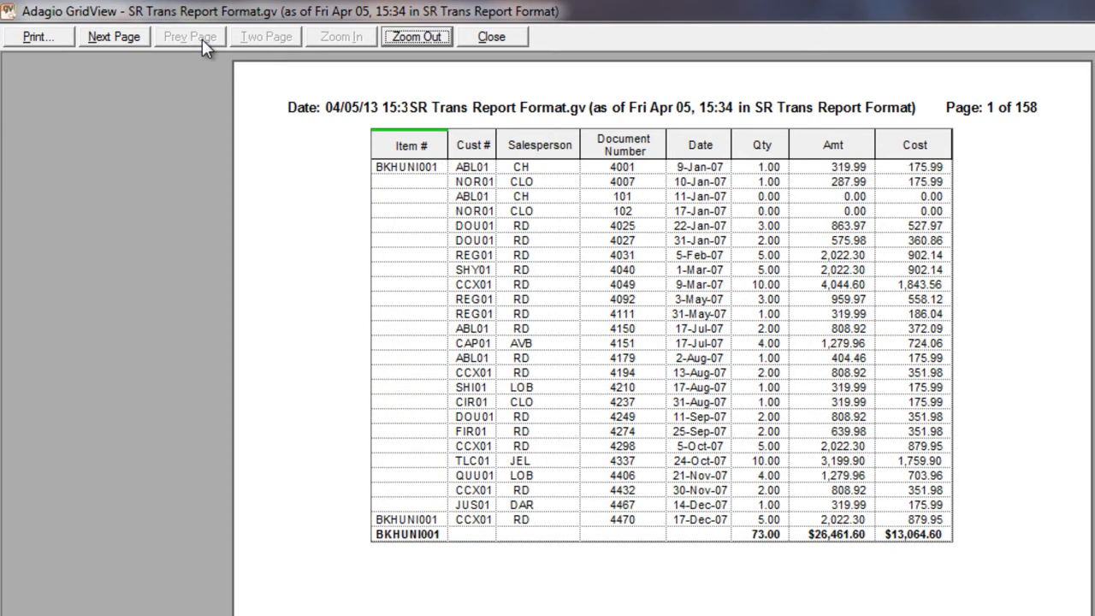
click(479, 41)
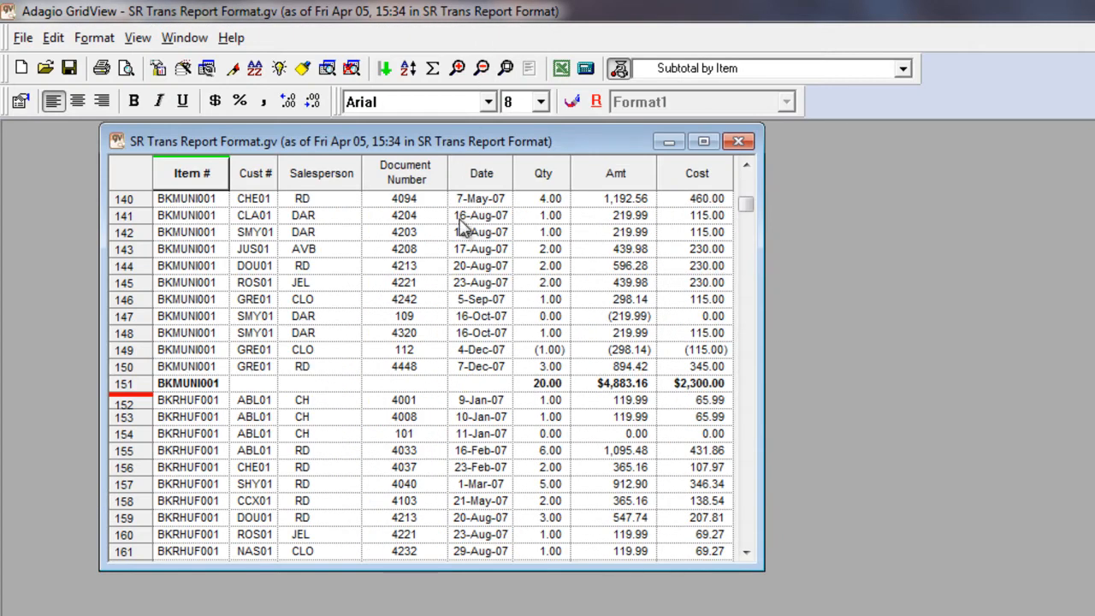
- Apply the Subtotal by Cust filter to the transaction report and check the customer subtotal rows
click(903, 72)
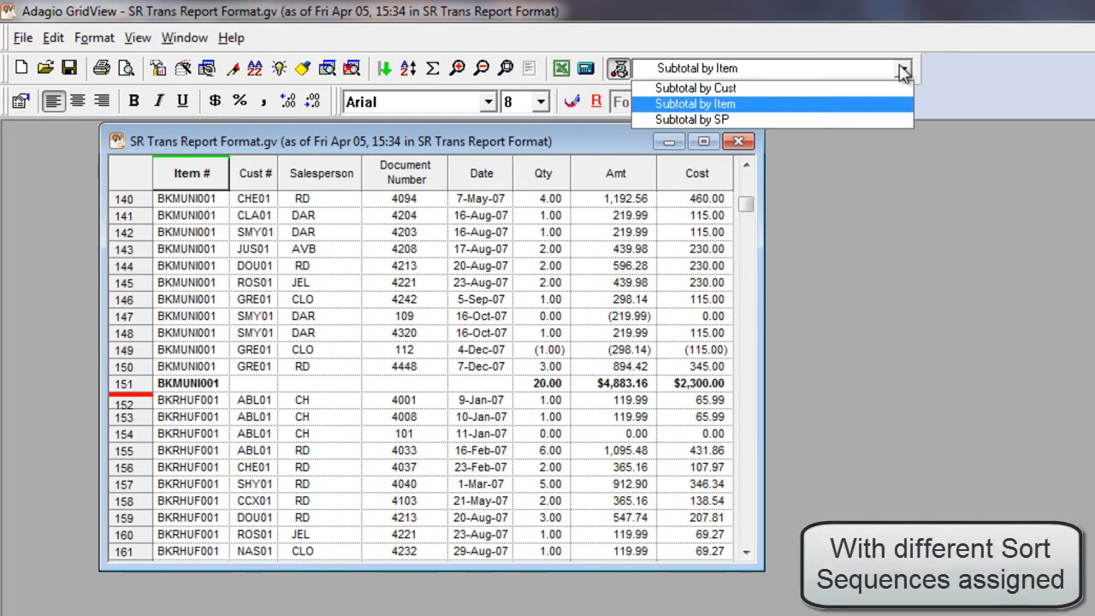
click(817, 91)
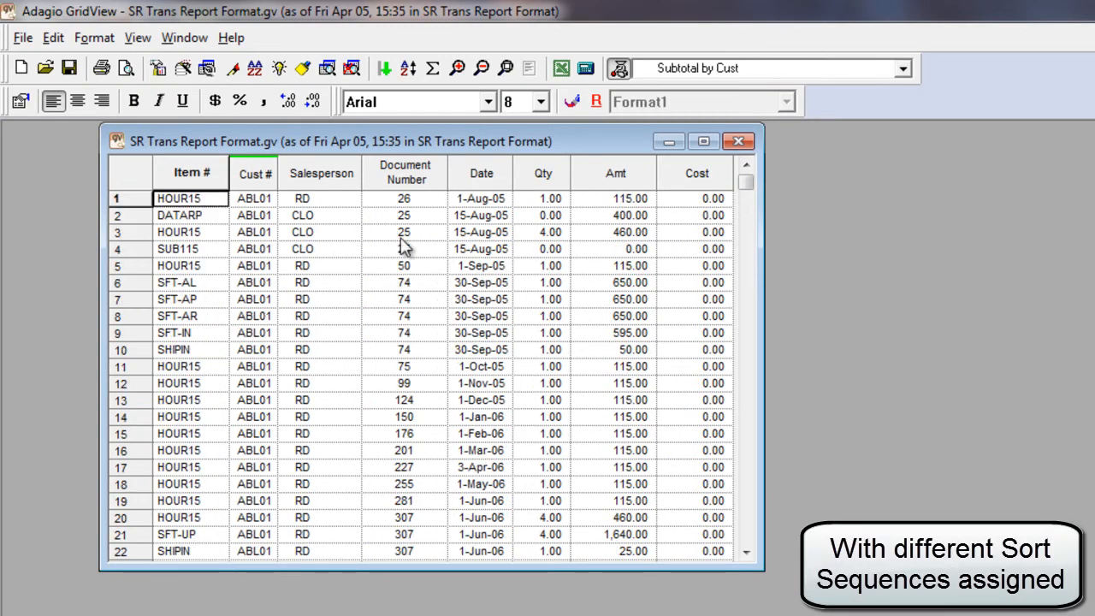
drag(746, 188, 746, 222)
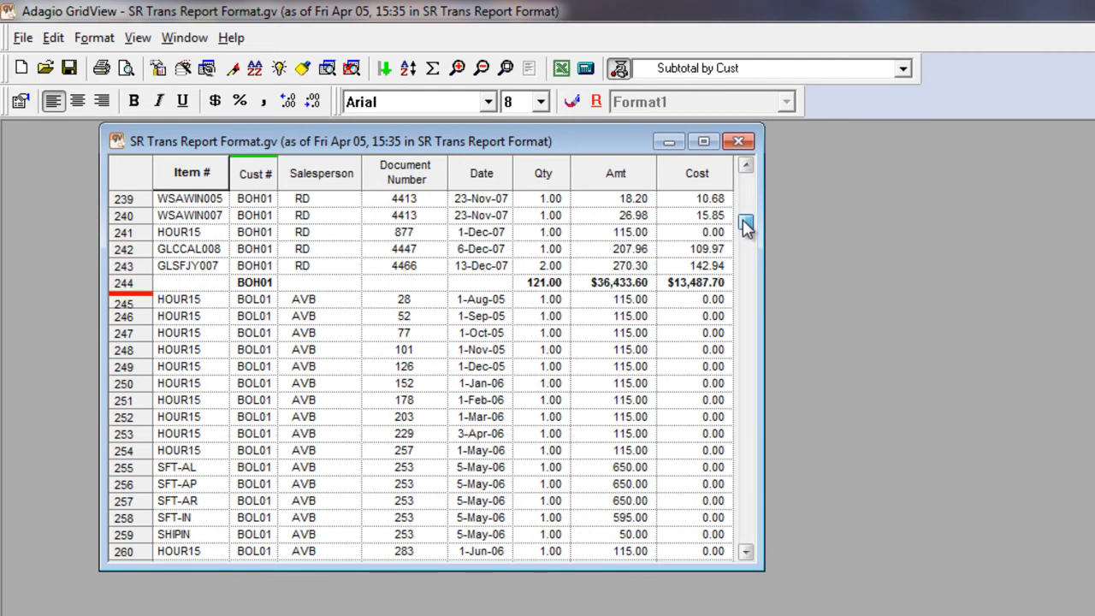
- Apply the Subtotal by SP filter to the transaction report and switch back to Subtotal by Item
click(902, 69)
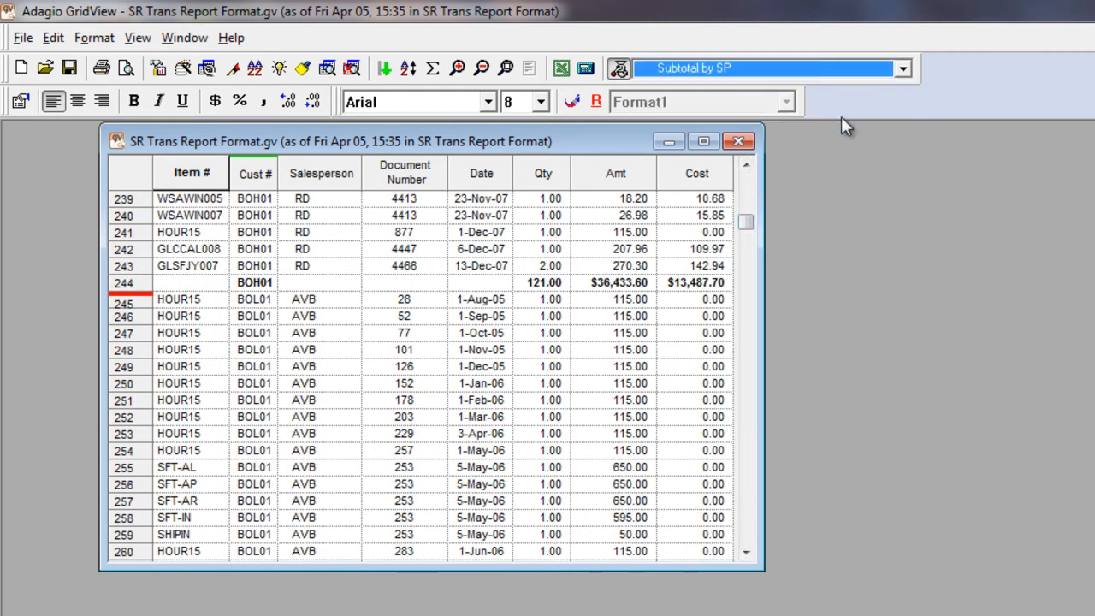
click(841, 114)
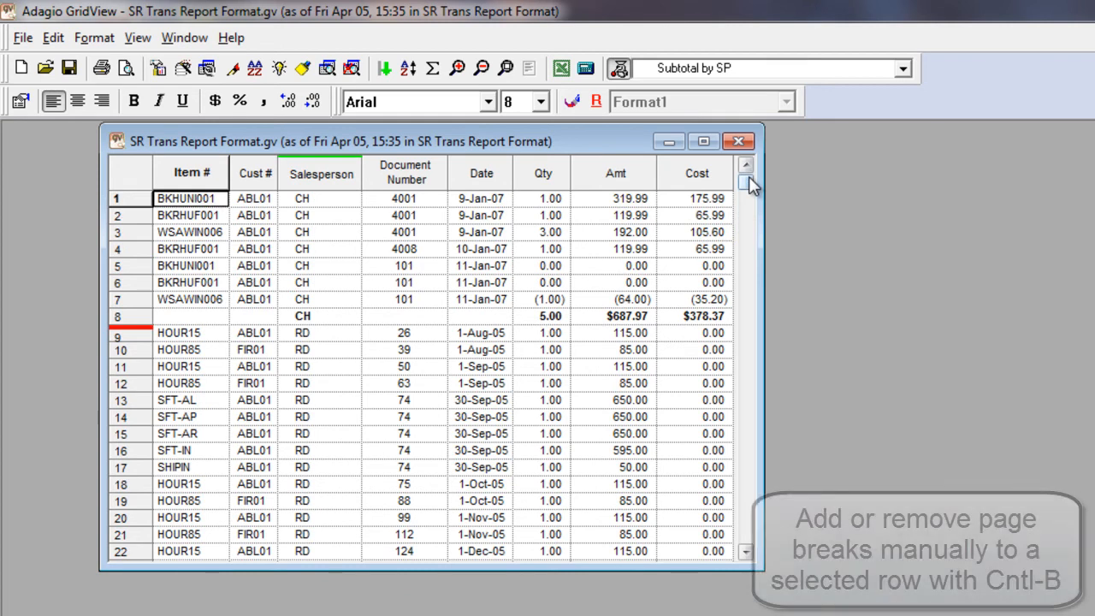
click(902, 68)
click(886, 103)
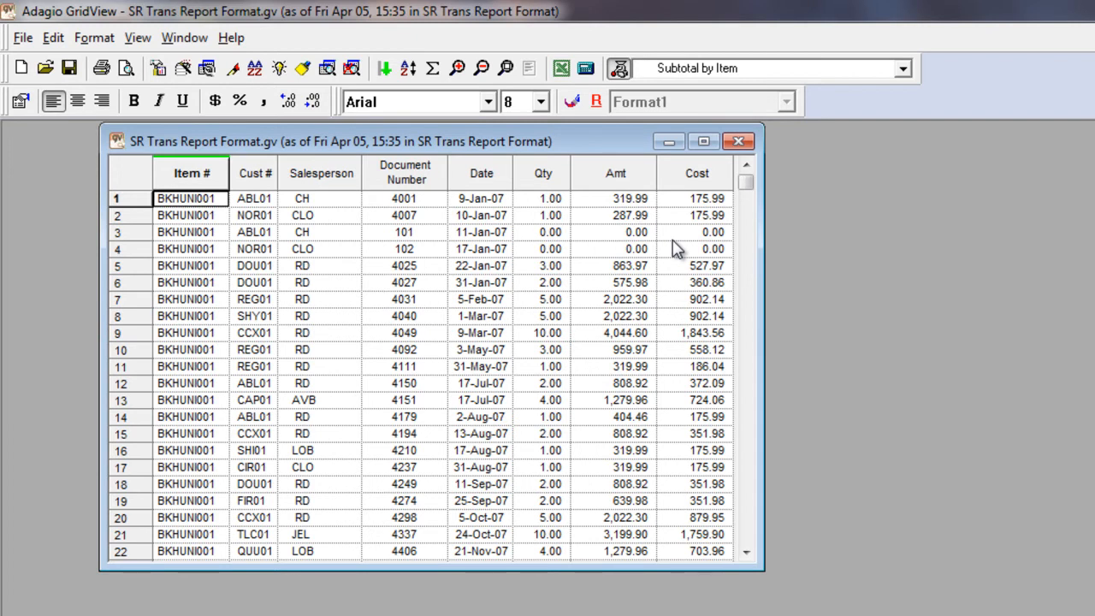
- Configure the report's page setup so that its columns fit to 1 page wide
click(23, 38)
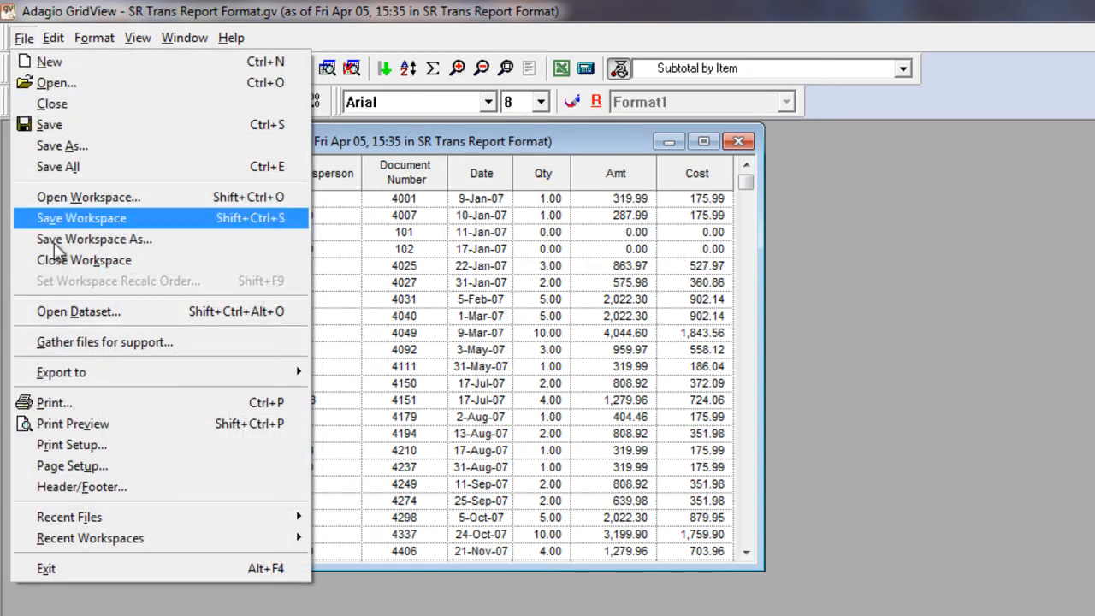
click(69, 466)
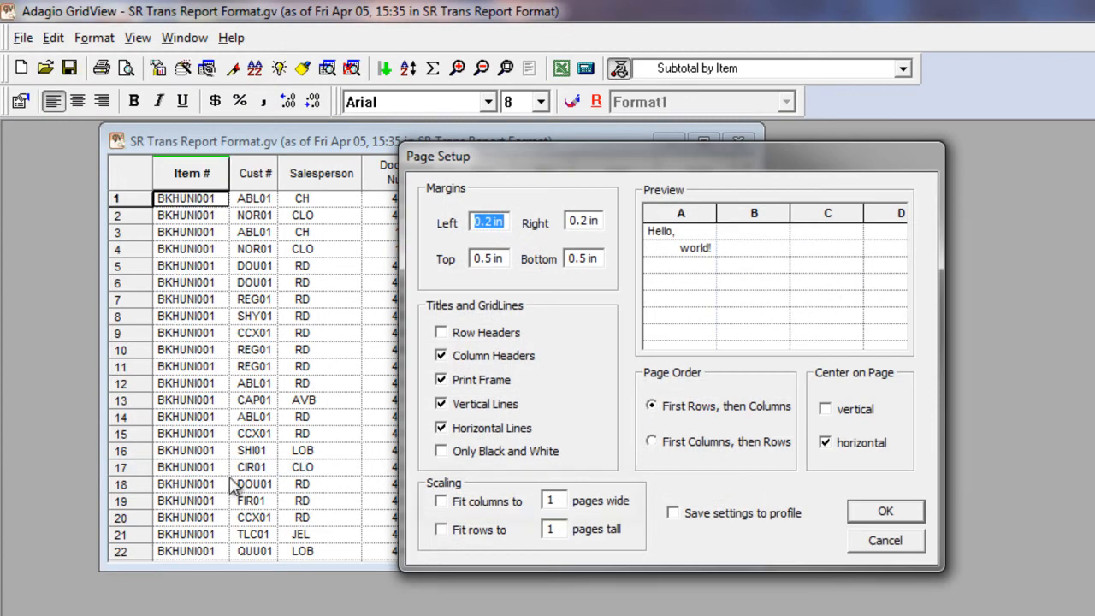
click(443, 503)
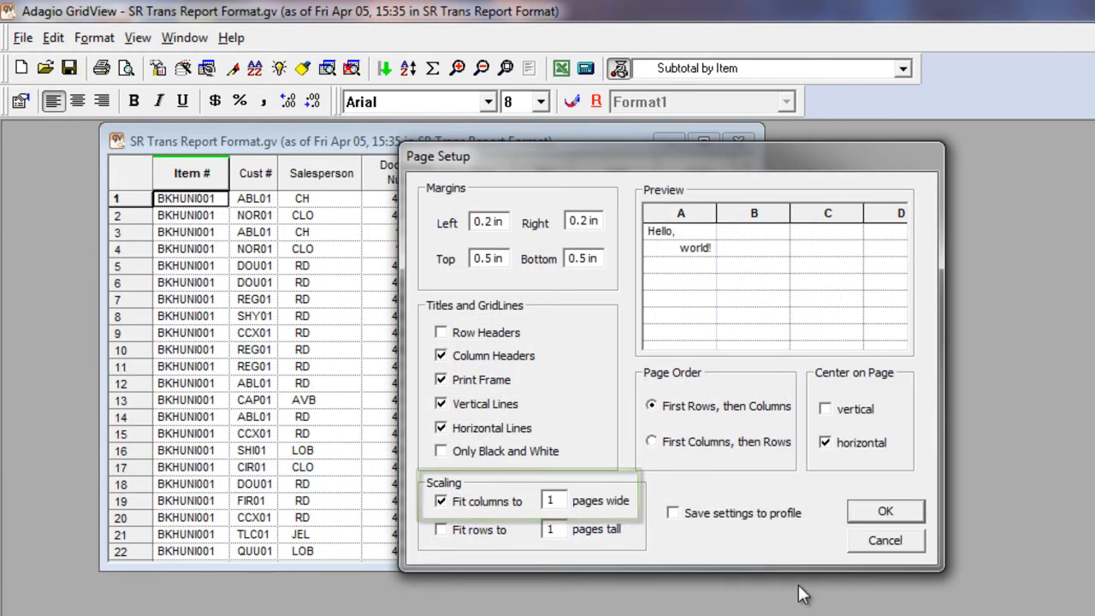
click(881, 516)
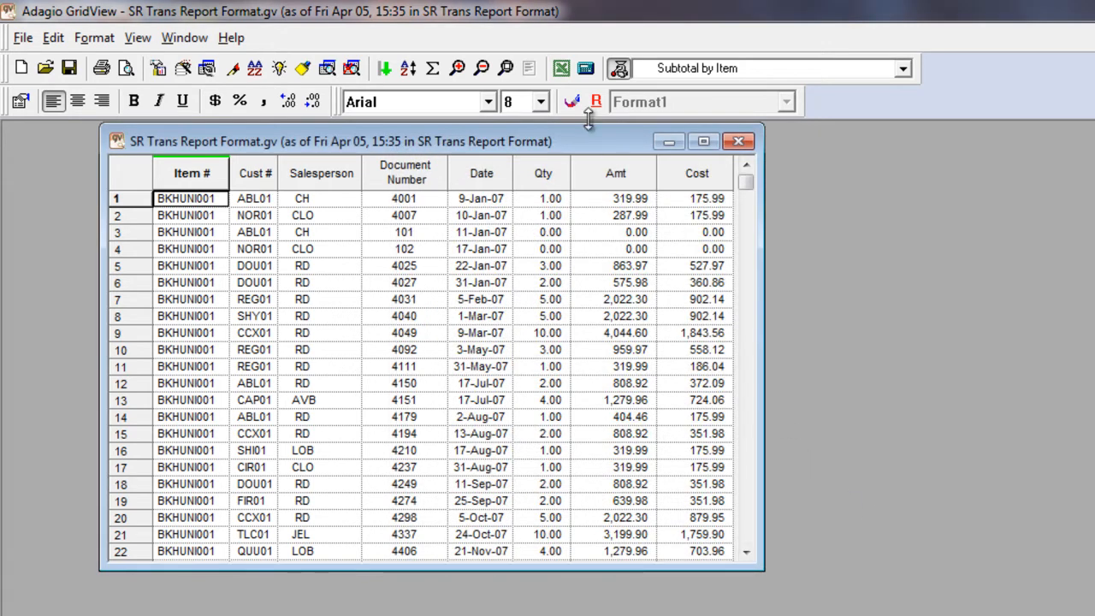
- Export the item-subtotalled transaction report to Excel
click(563, 70)
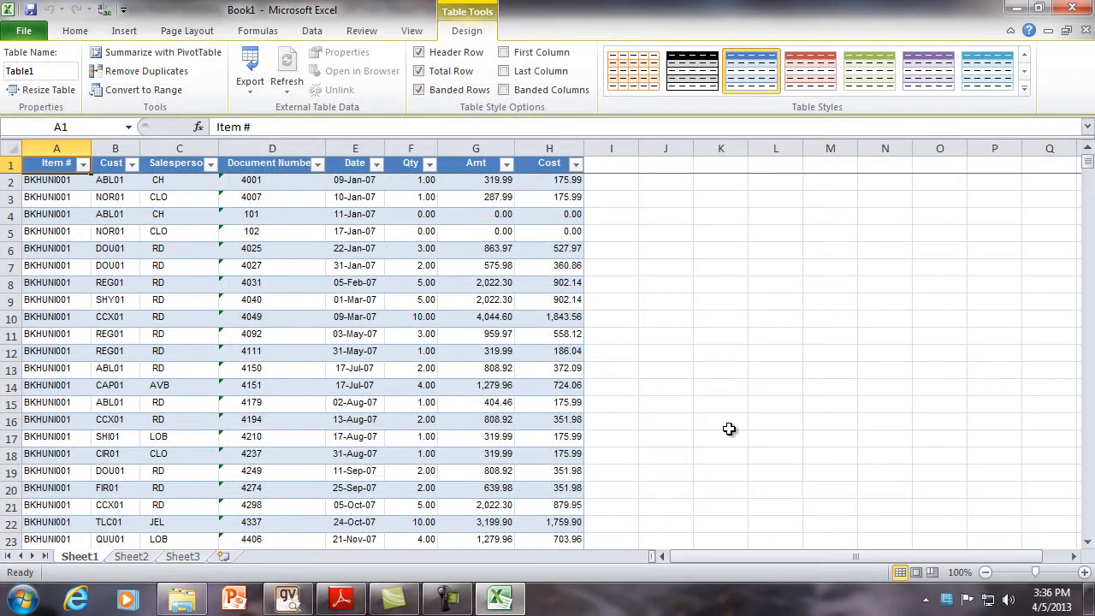
mouse_move(1089, 163)
mouse_down()
mouse_move(1090, 179)
mouse_move(1089, 156)
mouse_up()
- Preview the exported workbook for printing and review its scaling setting and first pages
click(41, 31)
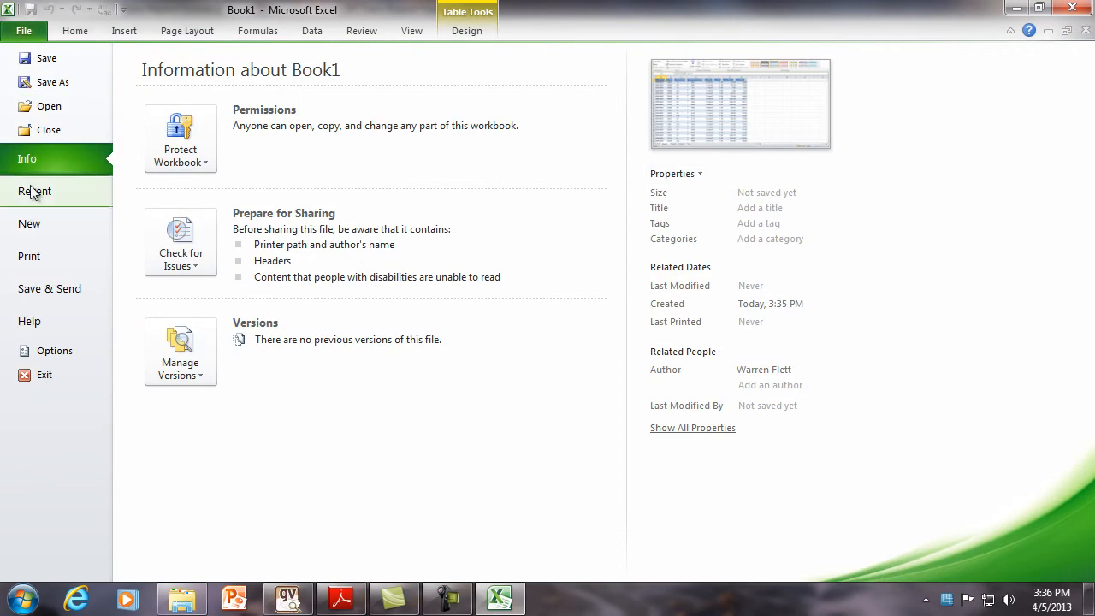
click(25, 257)
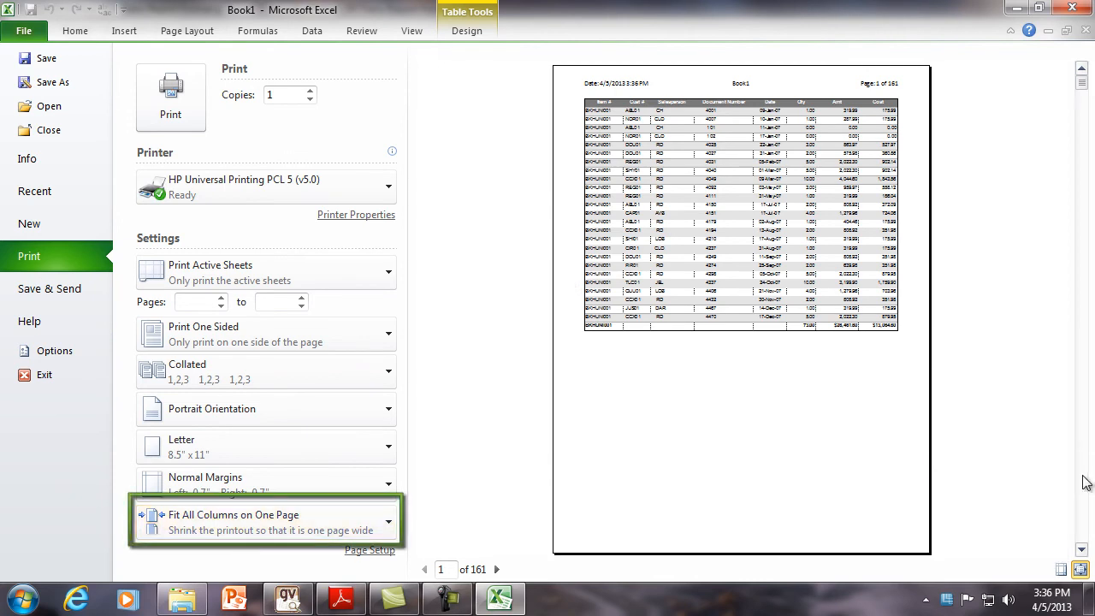
scroll(1083, 483, down, 2)
scroll(1083, 484, down, 2)
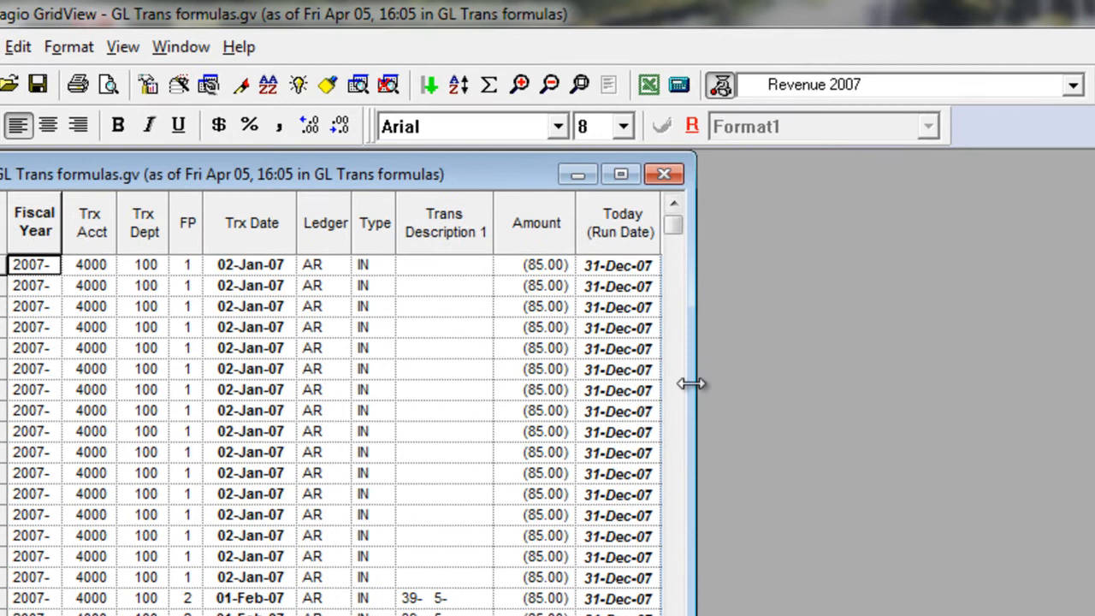
- Widen the GL Trans formulas window to show the DateStart YTD and DateEnd YTD columns and inspect their formula definitions
drag(692, 381, 852, 445)
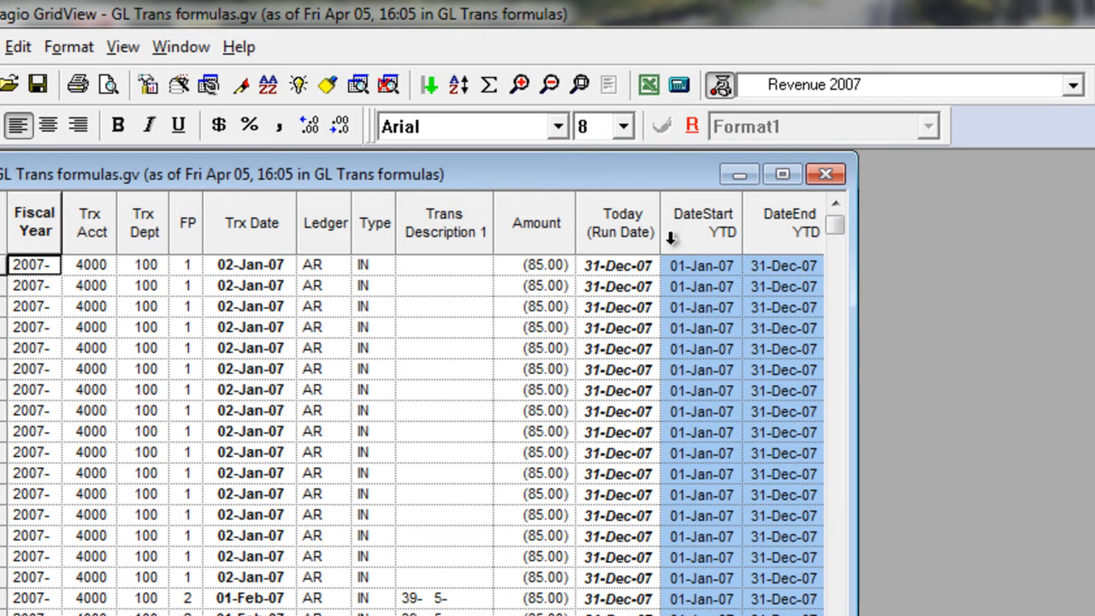
mouse_move(669, 234)
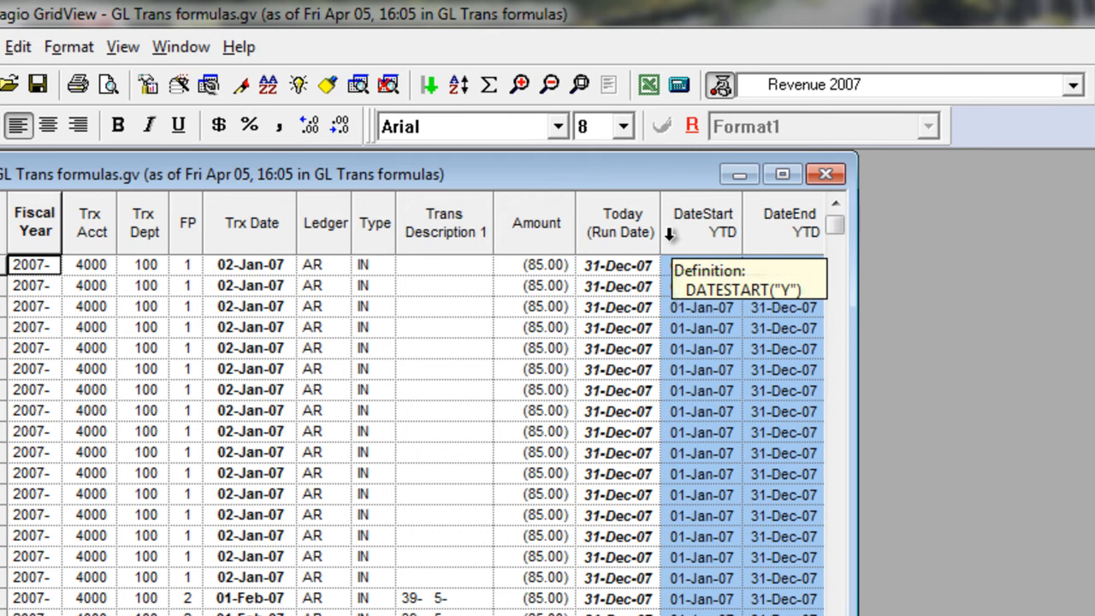
mouse_move(757, 237)
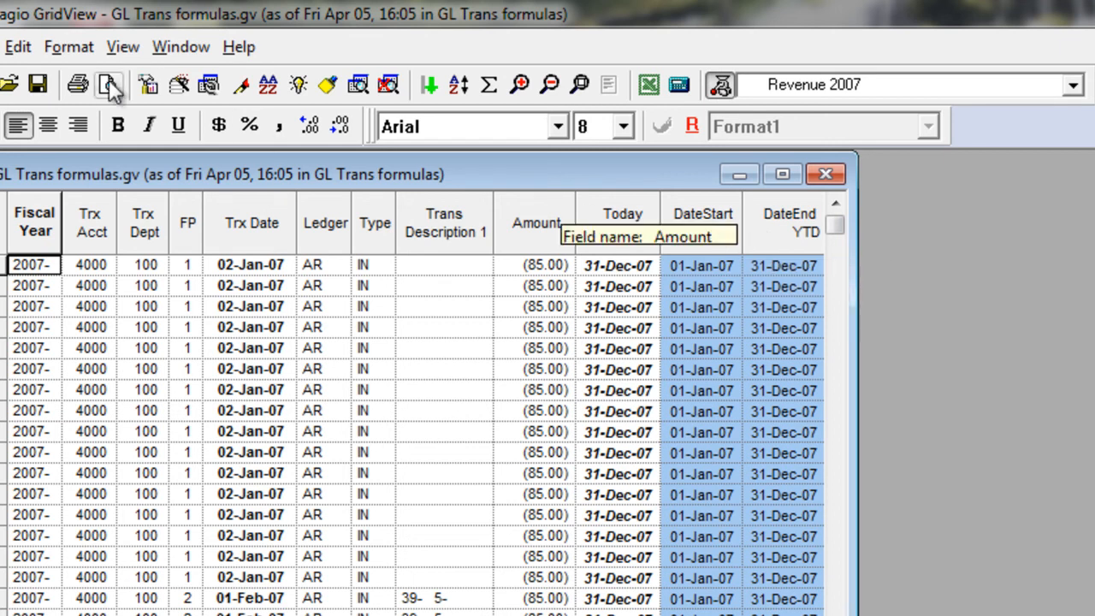
- Set the run date to 8/31/2007 and refresh the GL transactions grid
click(18, 48)
click(51, 217)
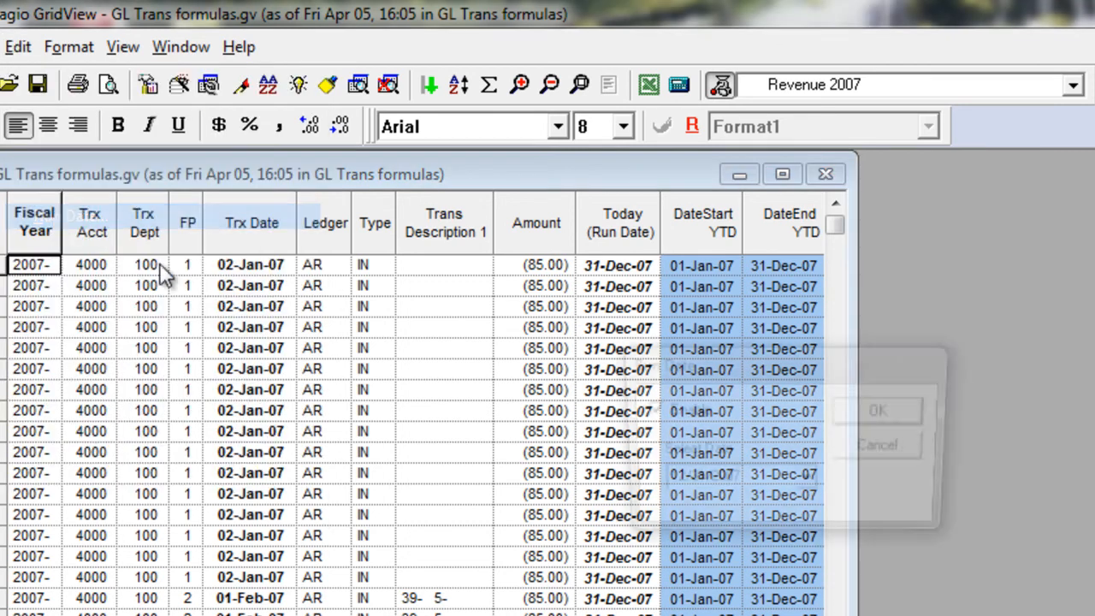
text(8/31/2007)
click(850, 420)
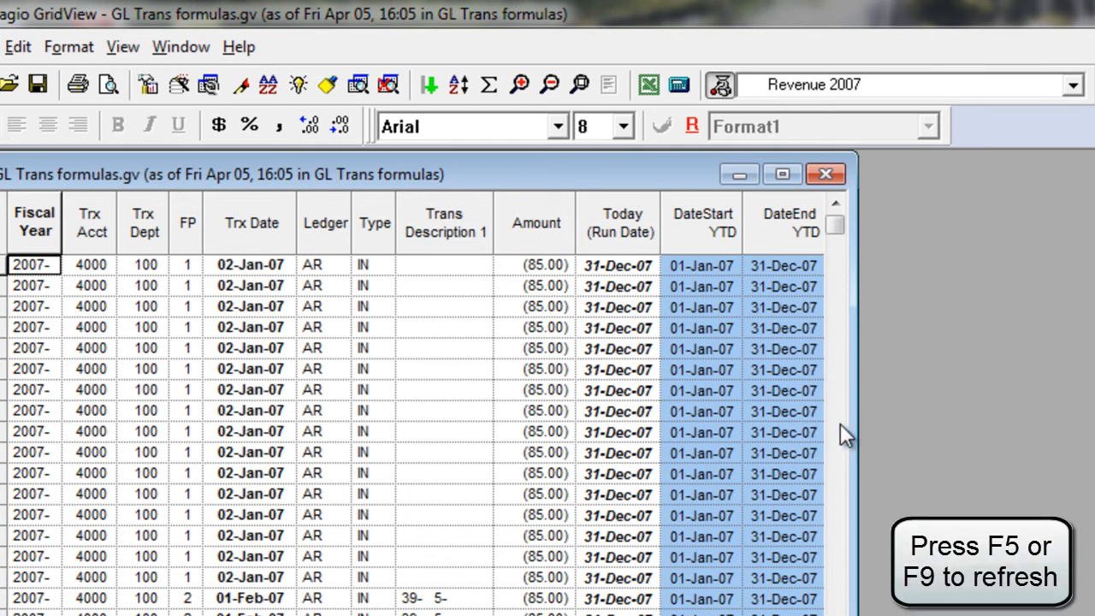
key(F5)
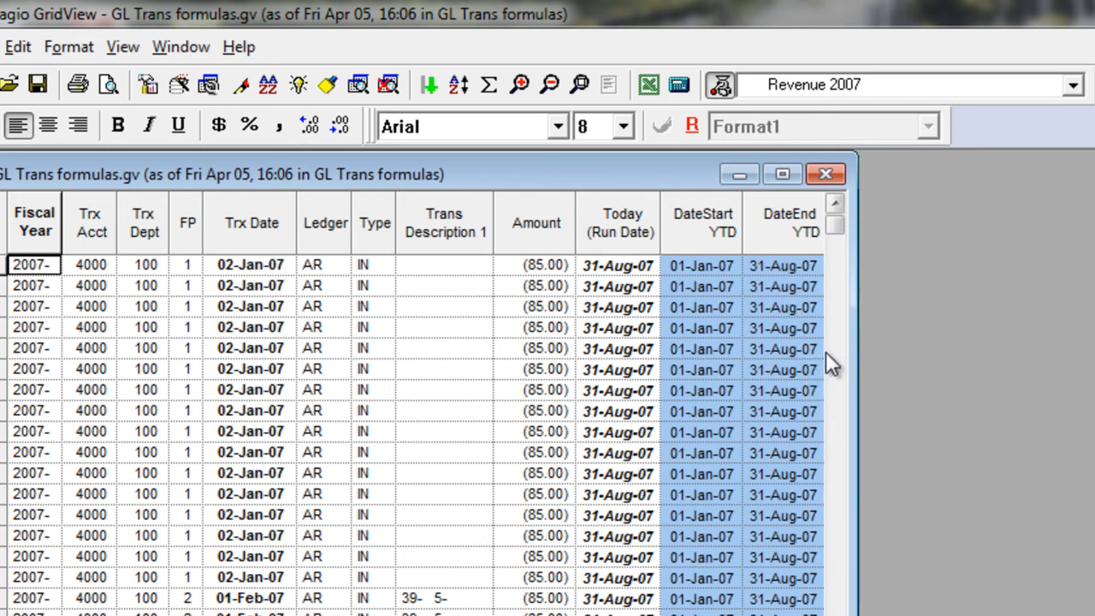
- Widen the grid window to show the DateEnd Fiscal YTD and yellow date-range columns, and inspect their formula definitions
drag(853, 377, 945, 404)
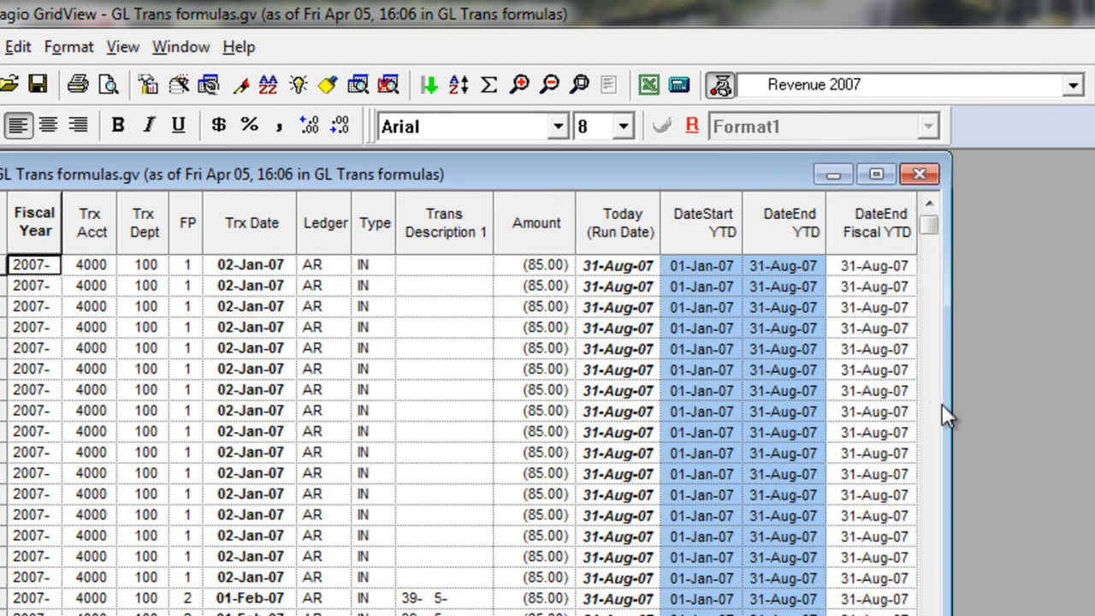
mouse_move(846, 225)
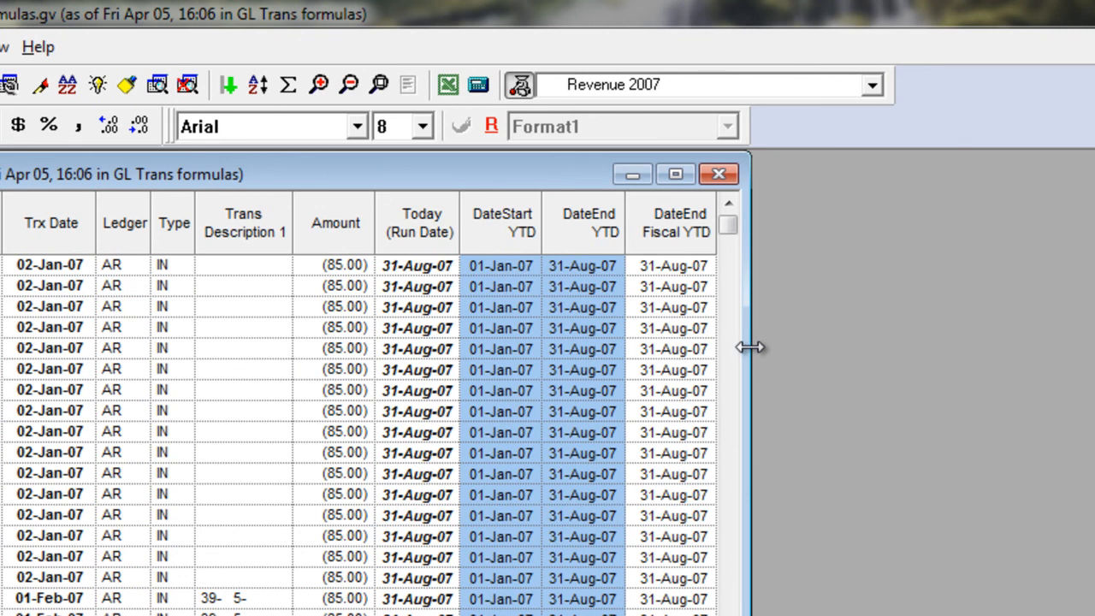
drag(749, 346, 902, 360)
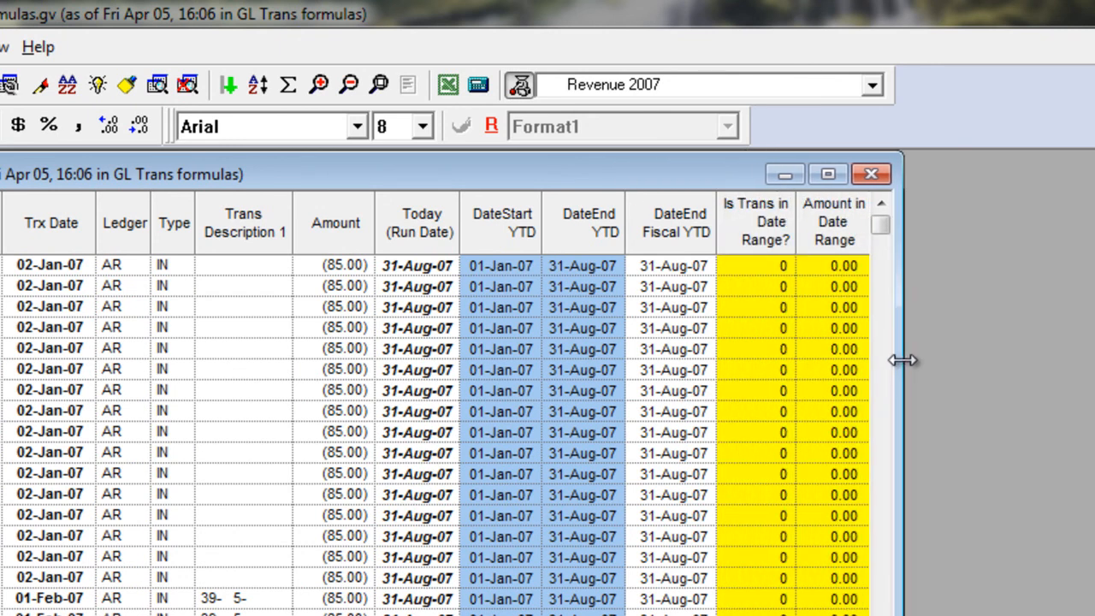
mouse_move(736, 243)
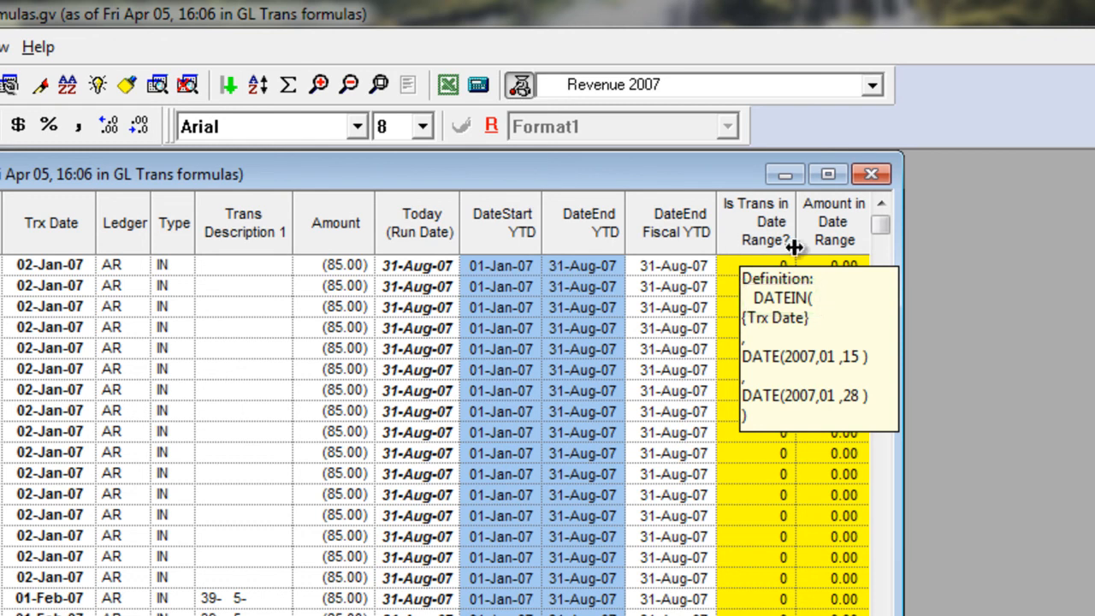
mouse_move(805, 246)
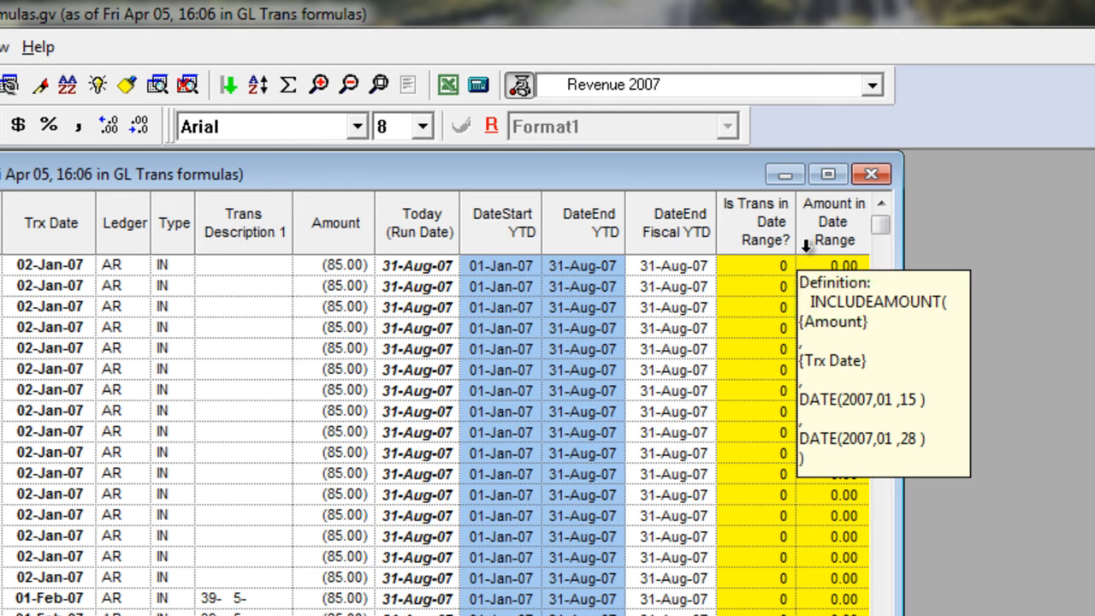
- Check the transactions flagged as in the date range and apply the Revenue from Jan 15-29 2007 filter
drag(881, 230, 885, 344)
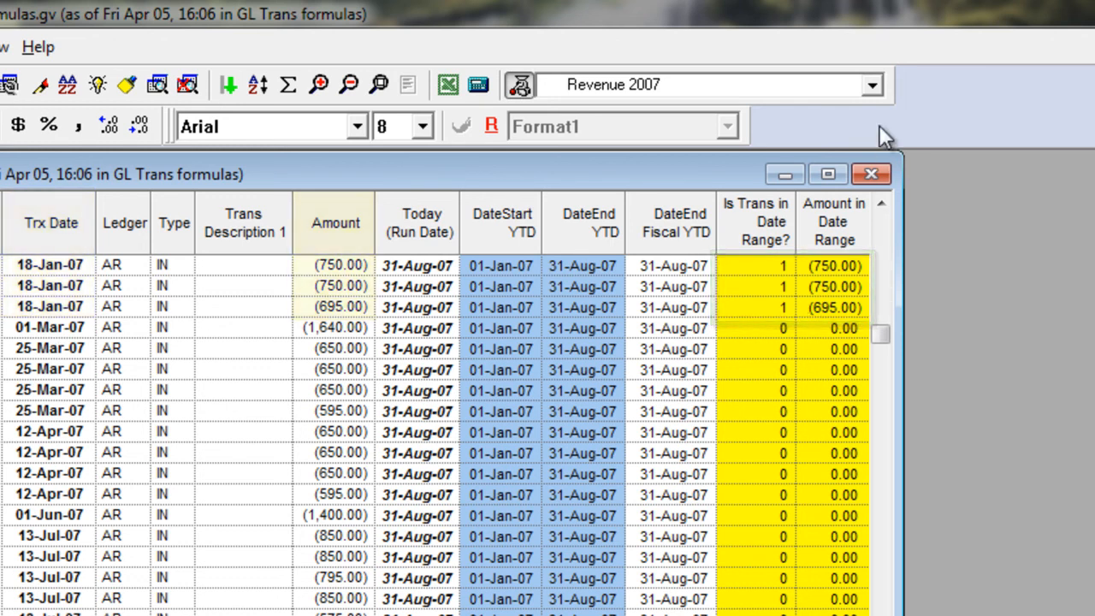
click(870, 88)
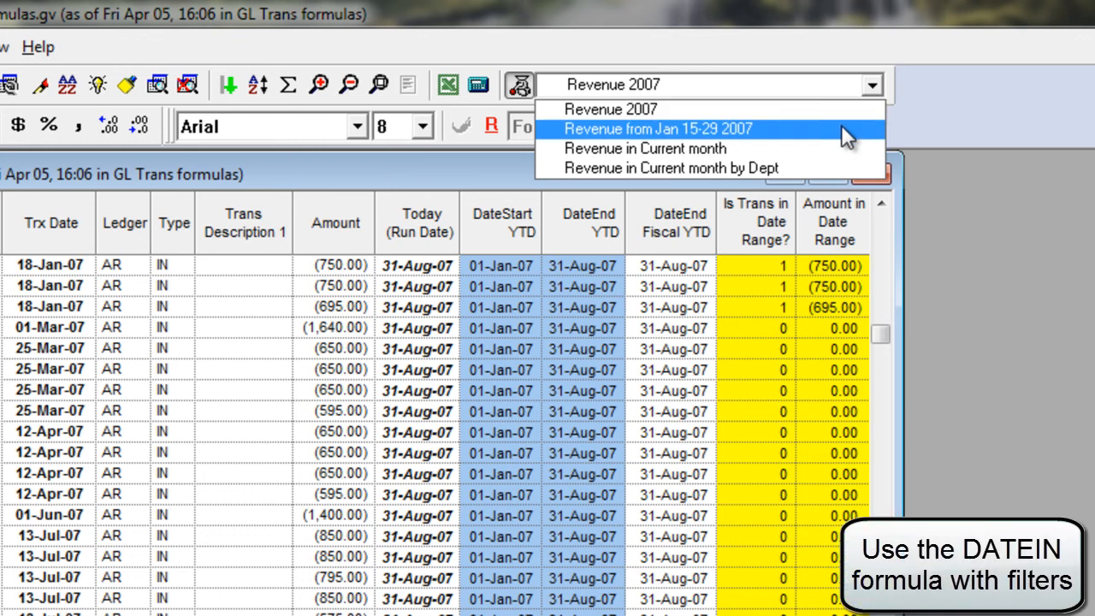
click(841, 129)
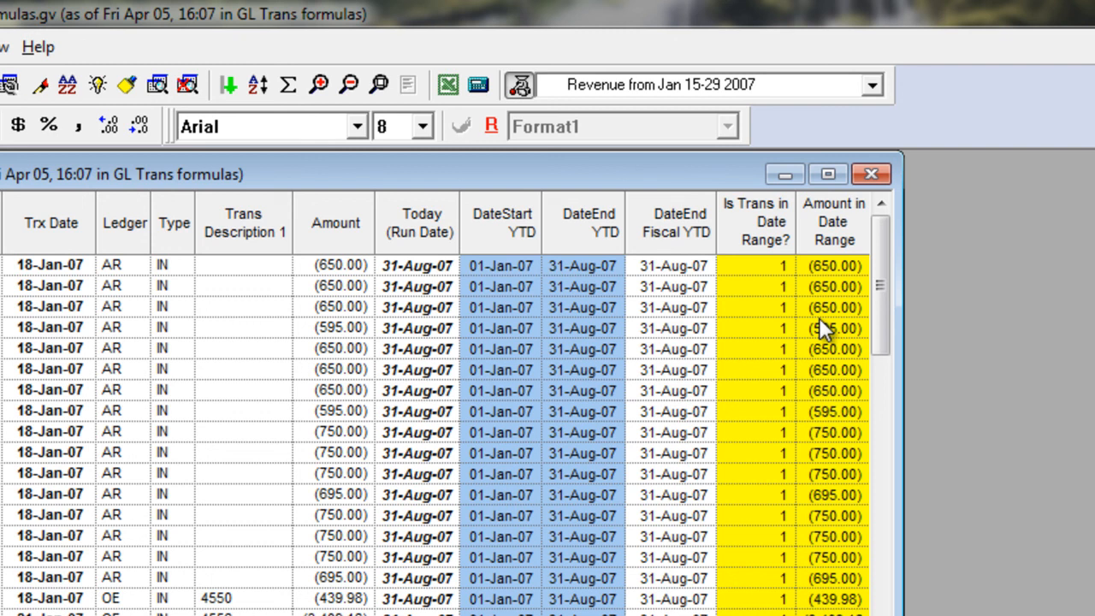
- Widen the grid window to show the green current-month columns and inspect their DATEIN and INCLUDEAMOUNT definitions
drag(899, 333, 1070, 356)
mouse_move(876, 227)
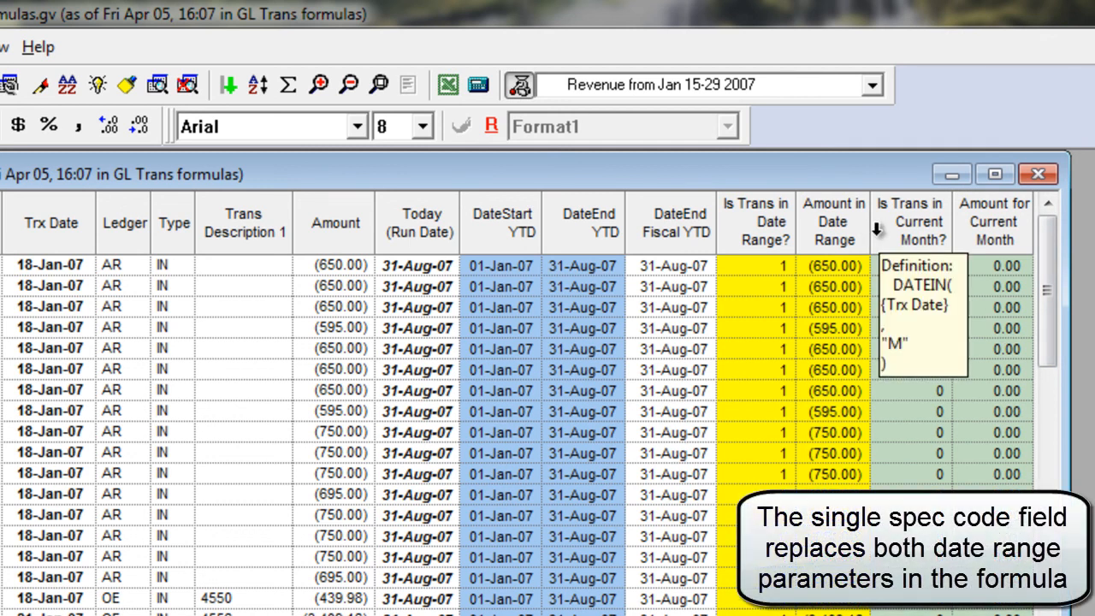
mouse_move(964, 224)
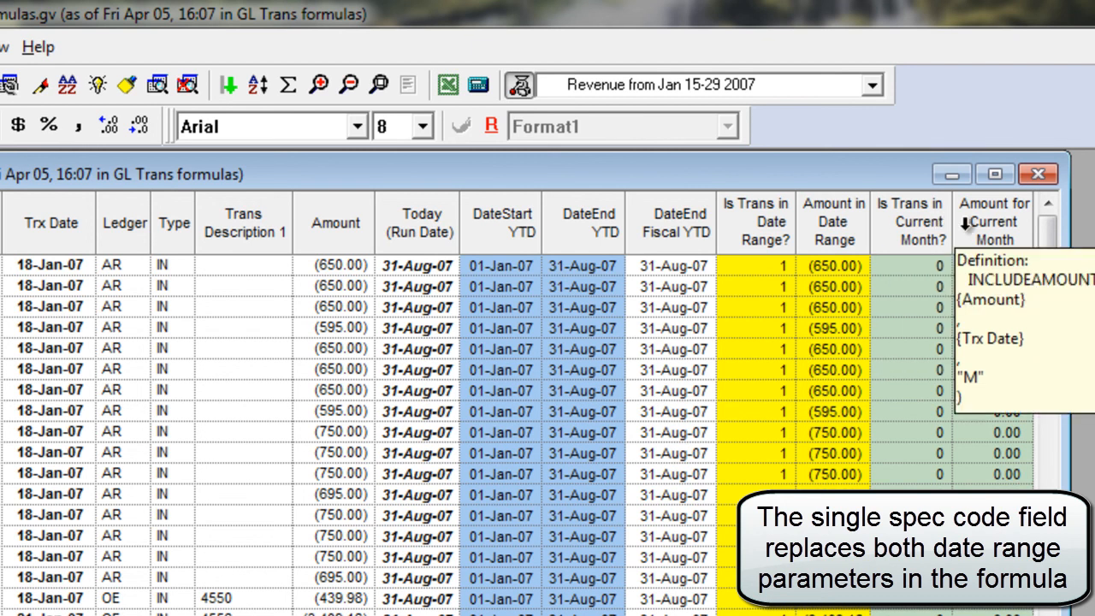
- Apply the Revenue in Current month filter to the GL transactions
click(874, 84)
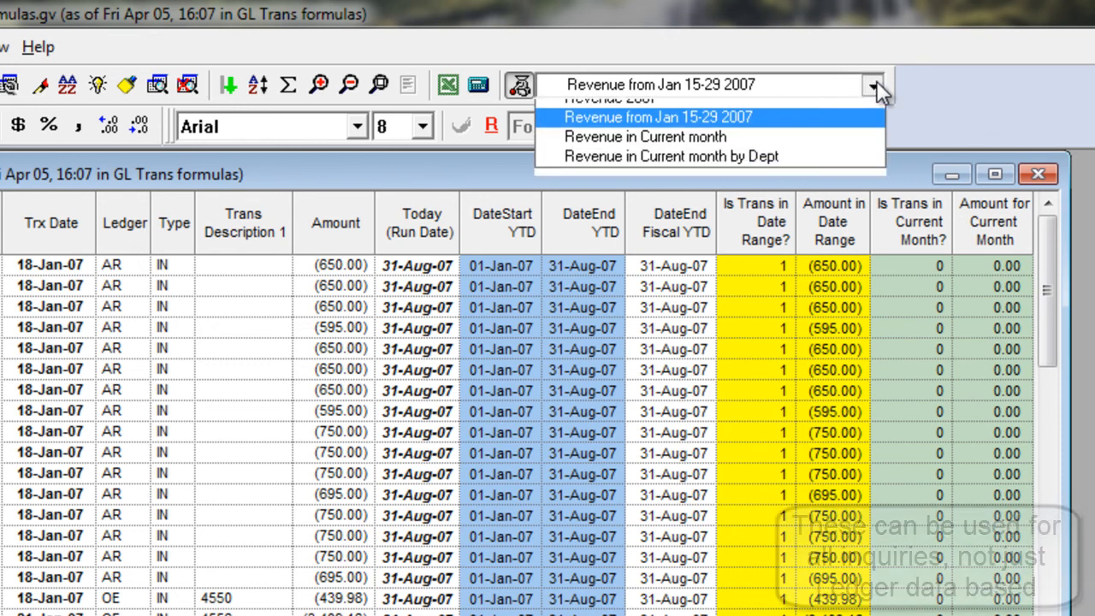
click(843, 144)
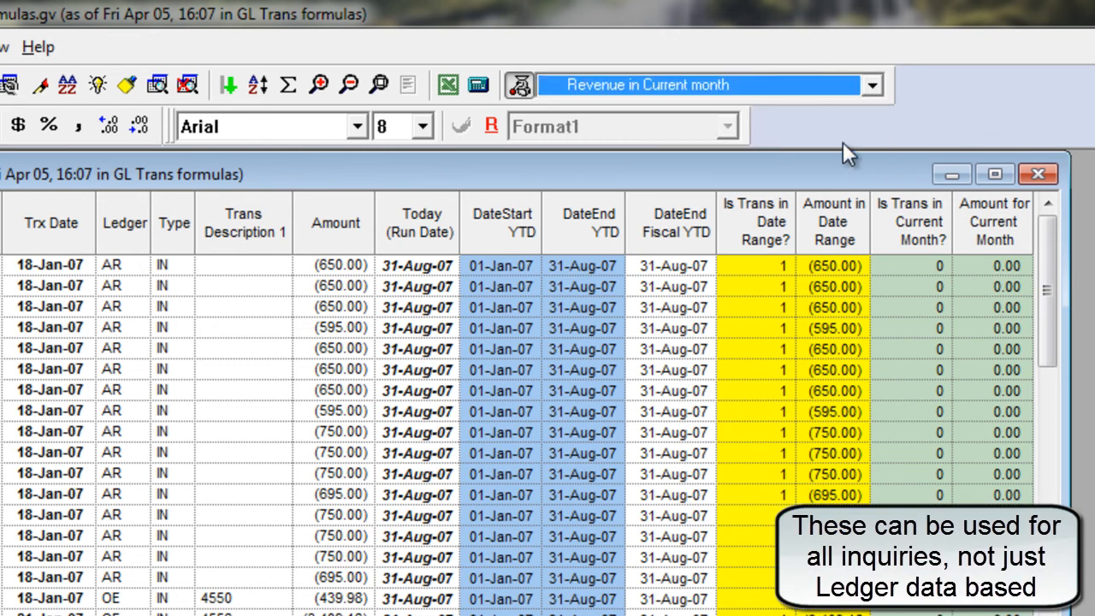